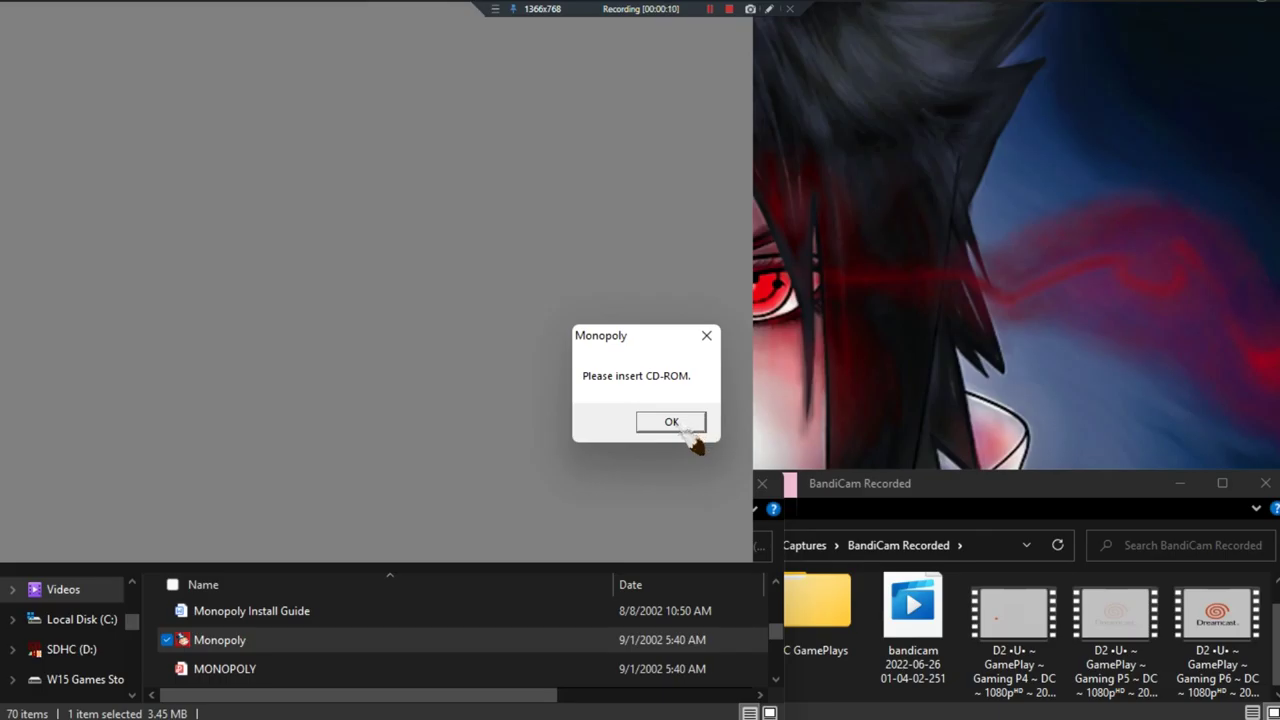
- Dismiss the CD-ROM request and start the Monopoly installation through AutoRun in the game folder
{"action": "left_click", "coordinate": [690, 428]}
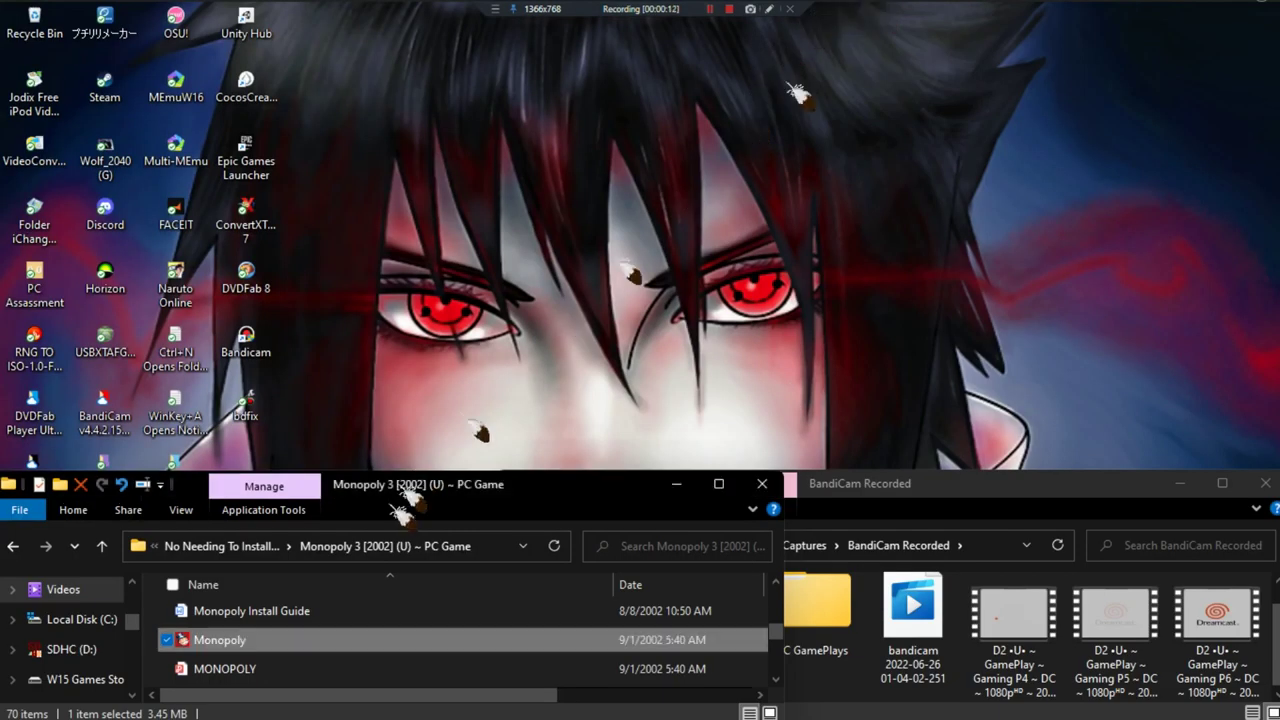
{"action": "scroll", "coordinate": [775, 606], "scroll_direction": "up", "scroll_amount": 3}
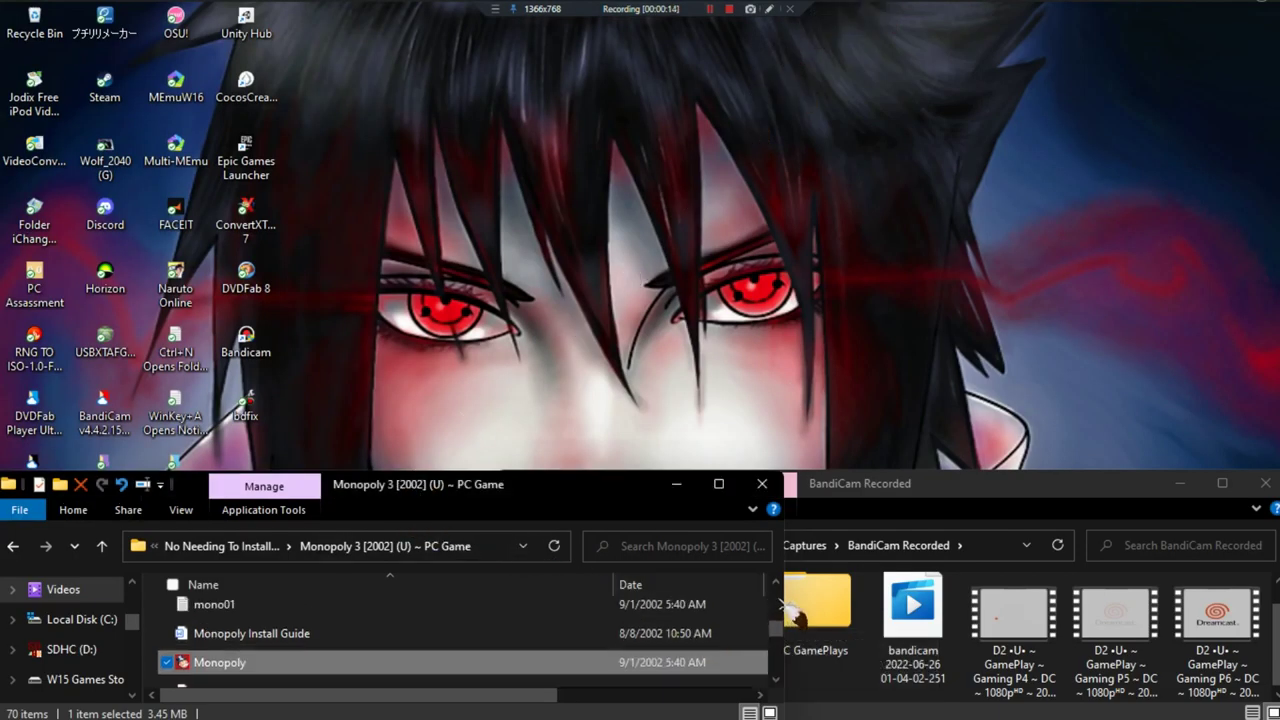
{"action": "scroll", "coordinate": [788, 612], "scroll_direction": "up", "scroll_amount": 4}
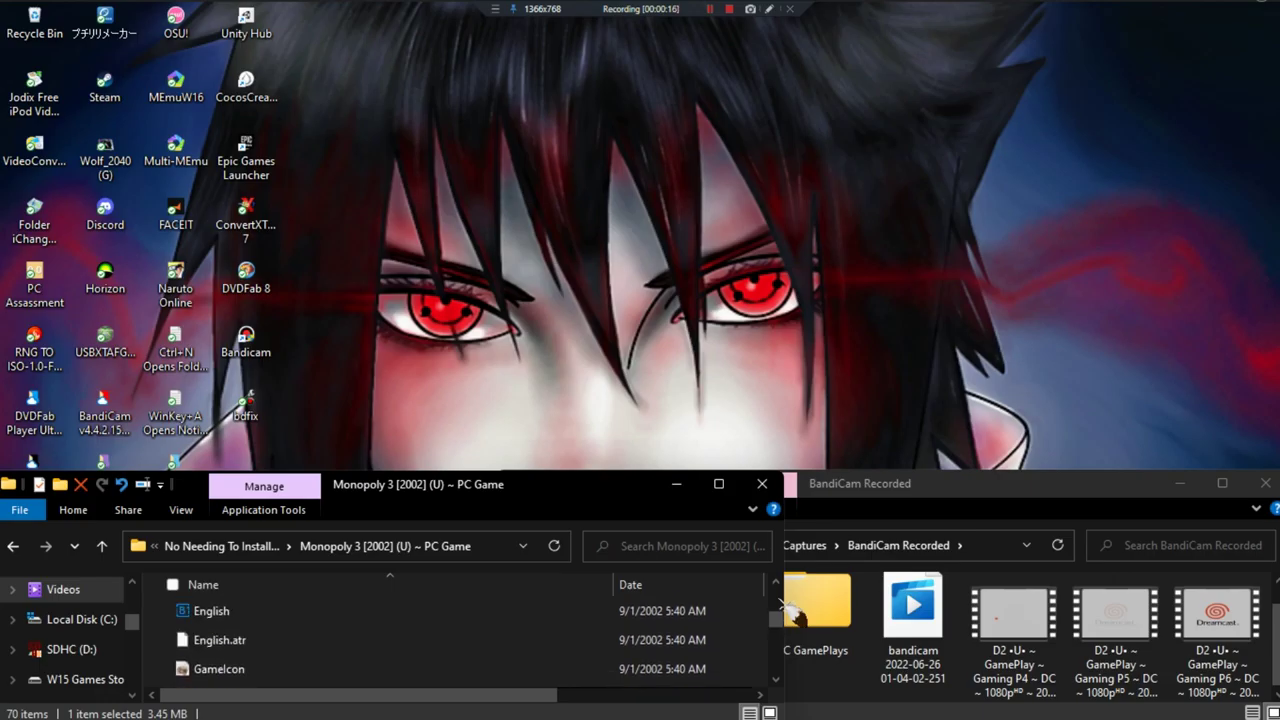
{"action": "scroll", "coordinate": [788, 612], "scroll_direction": "up", "scroll_amount": 2}
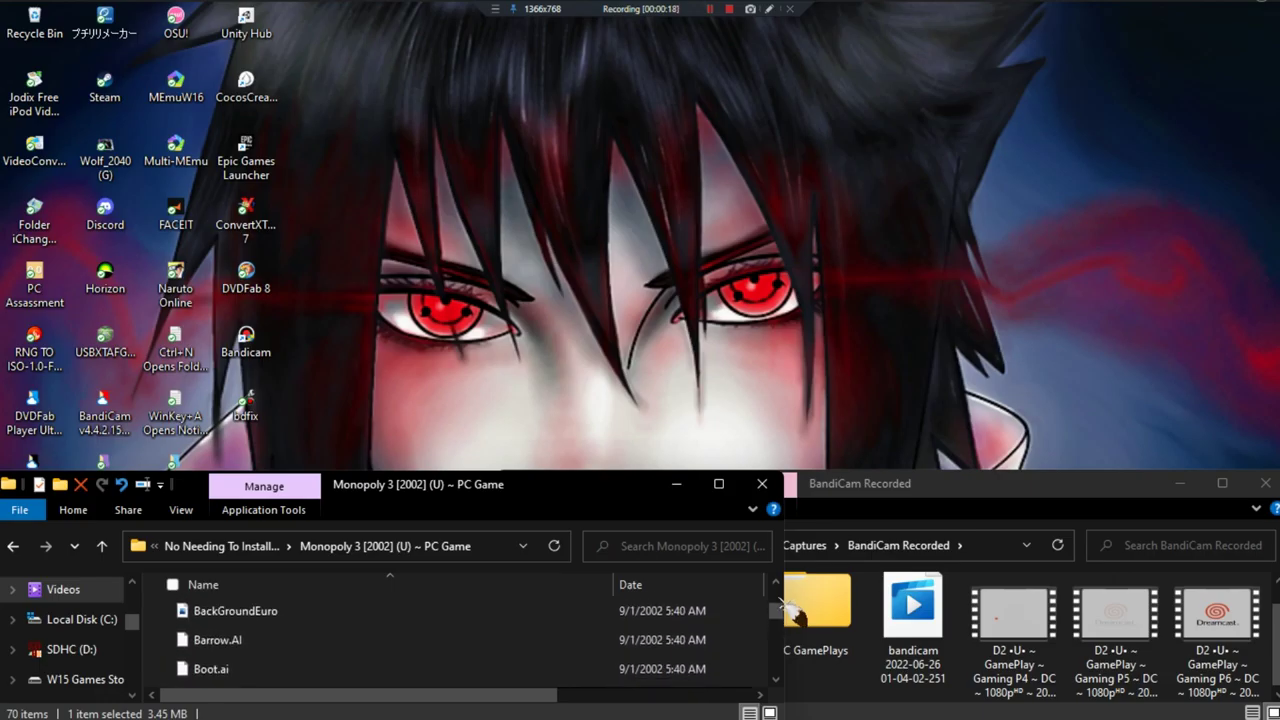
{"action": "left_click", "coordinate": [413, 612]}
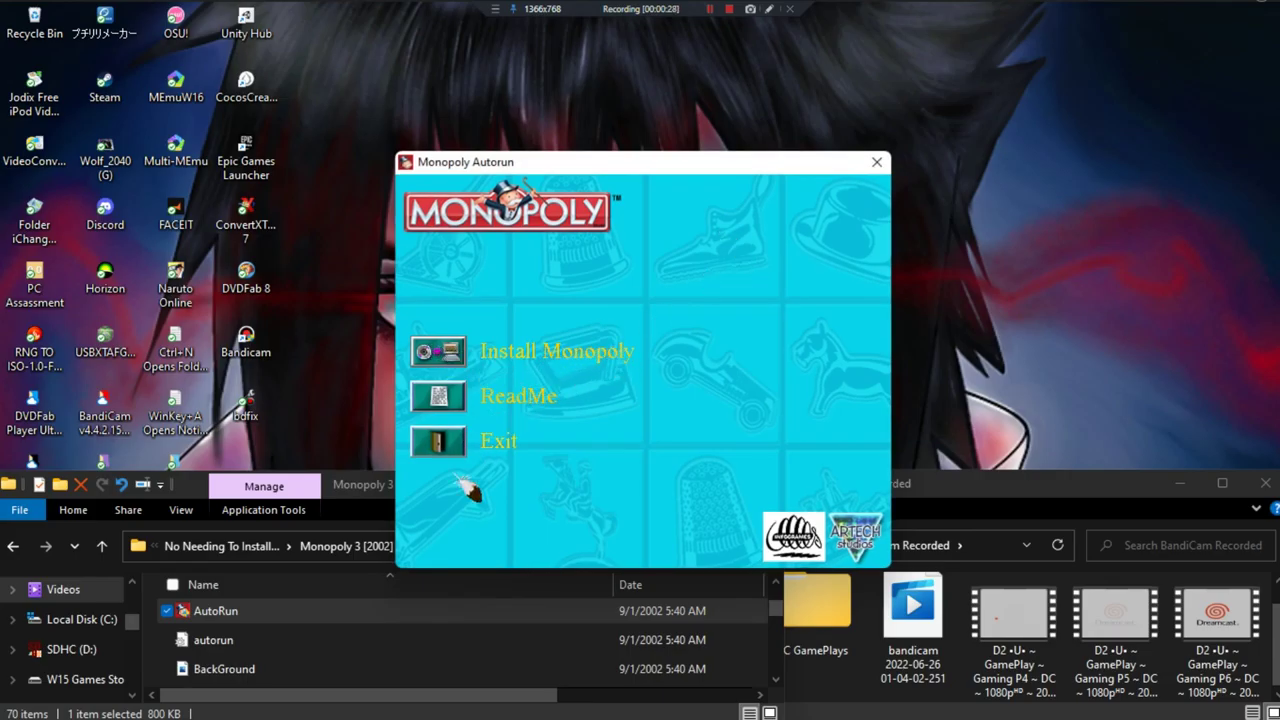
{"action": "left_click", "coordinate": [440, 351]}
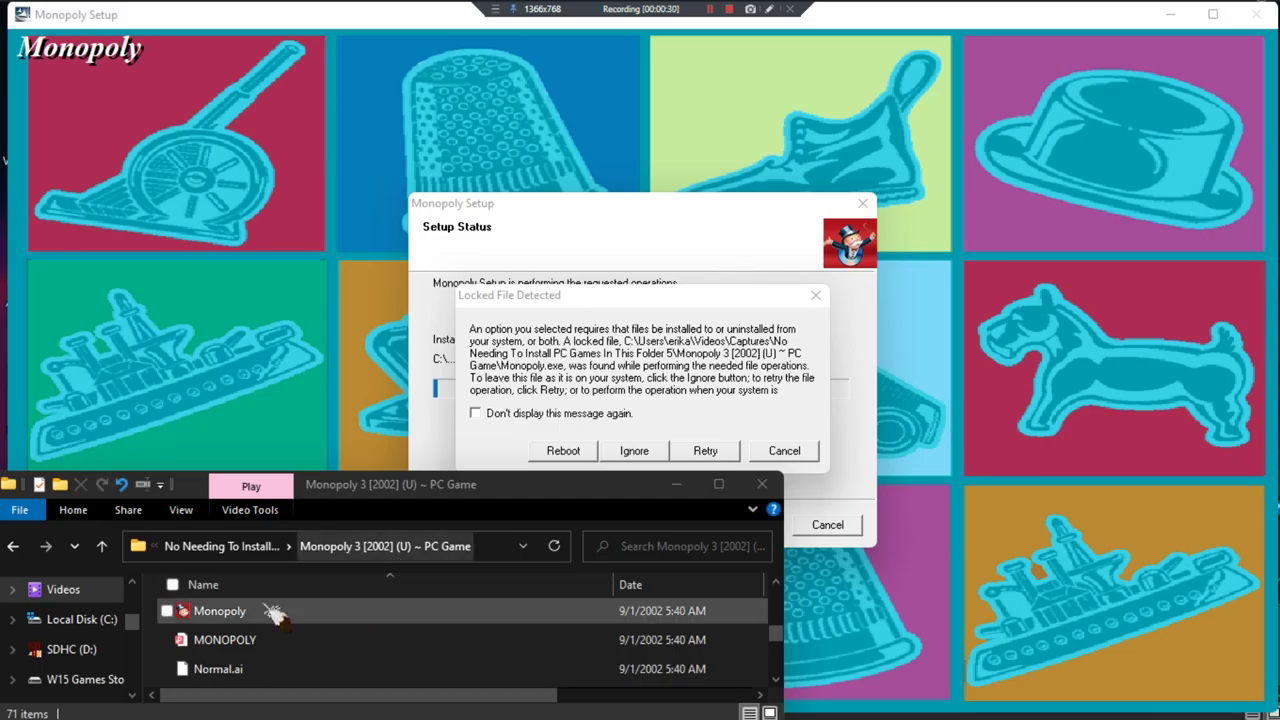
- Try to delete the Monopoly application from the game folder, retry the deletion and cancel it
{"action": "left_click", "coordinate": [255, 611]}
{"action": "left_click", "coordinate": [82, 485]}
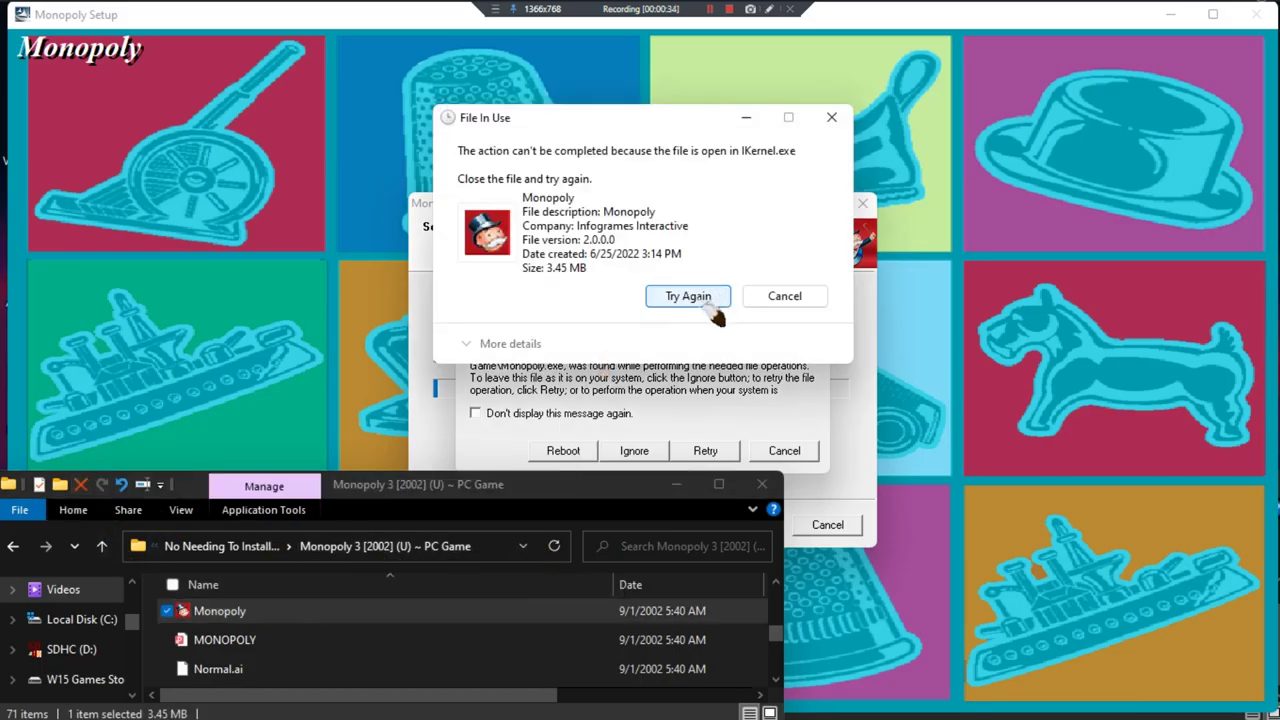
{"action": "left_click", "coordinate": [712, 305]}
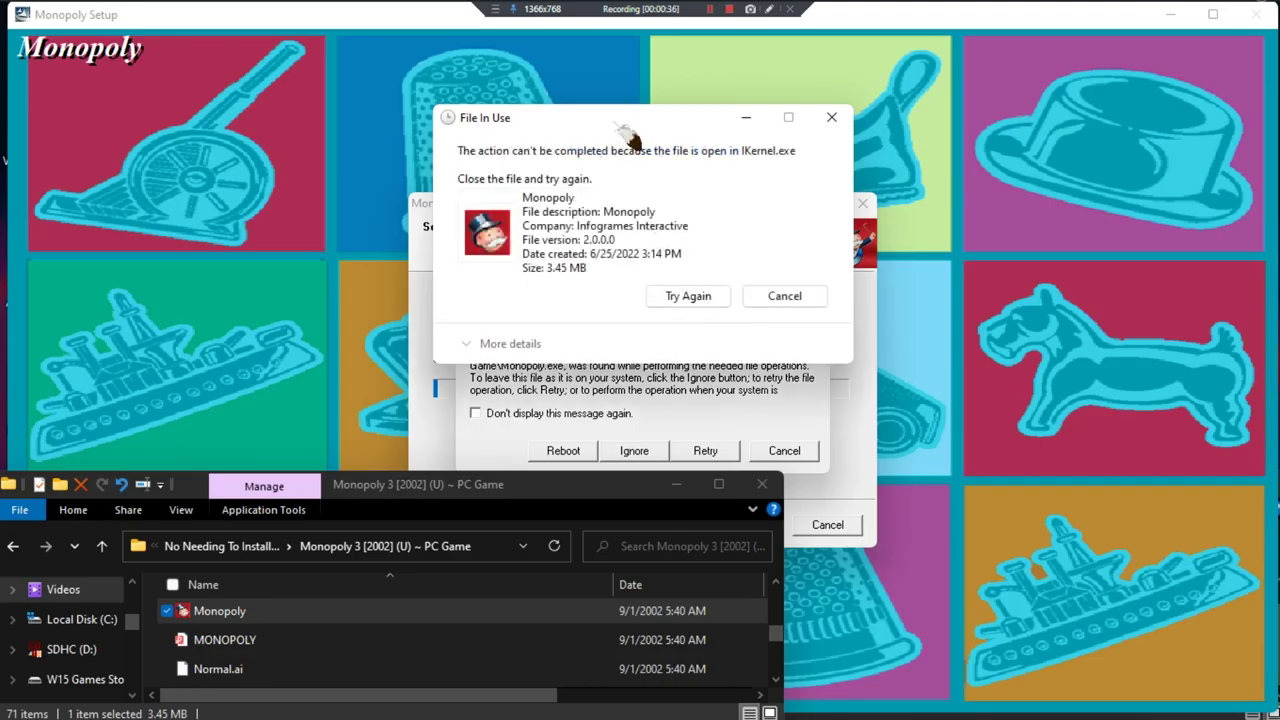
{"action": "left_click_drag", "start_coordinate": [630, 135], "coordinate": [540, 325]}
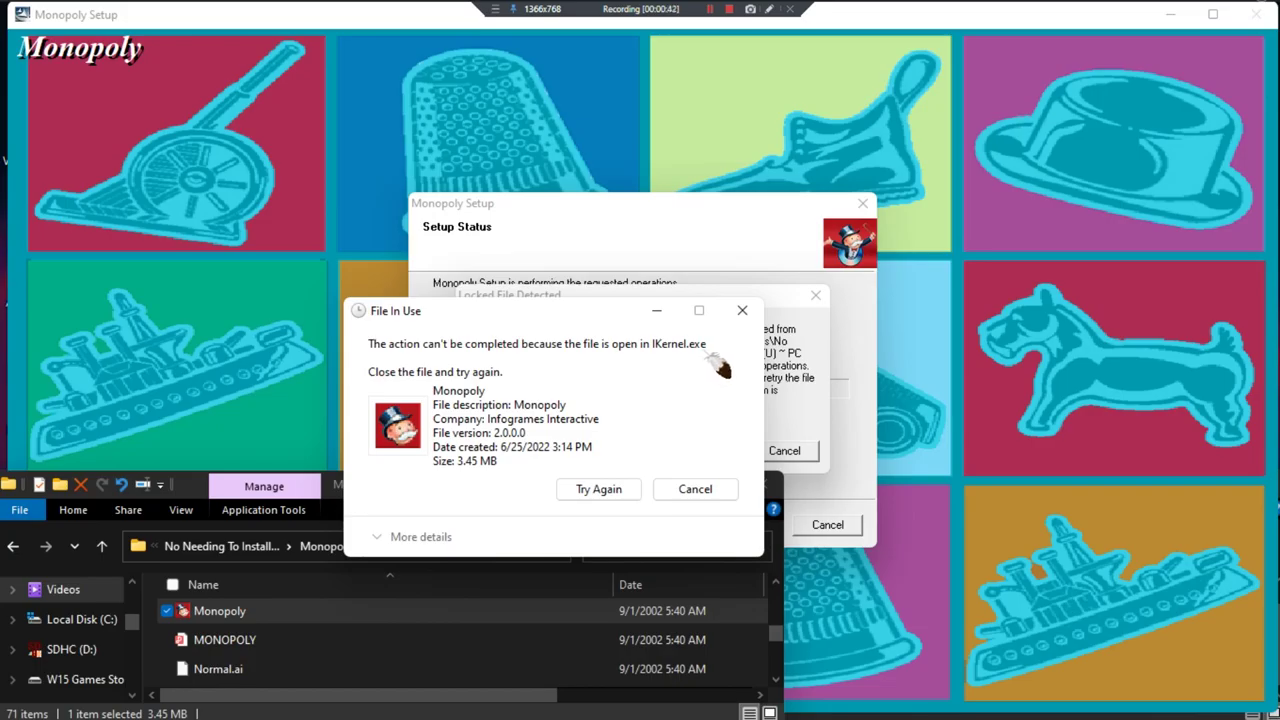
{"action": "left_click", "coordinate": [605, 489]}
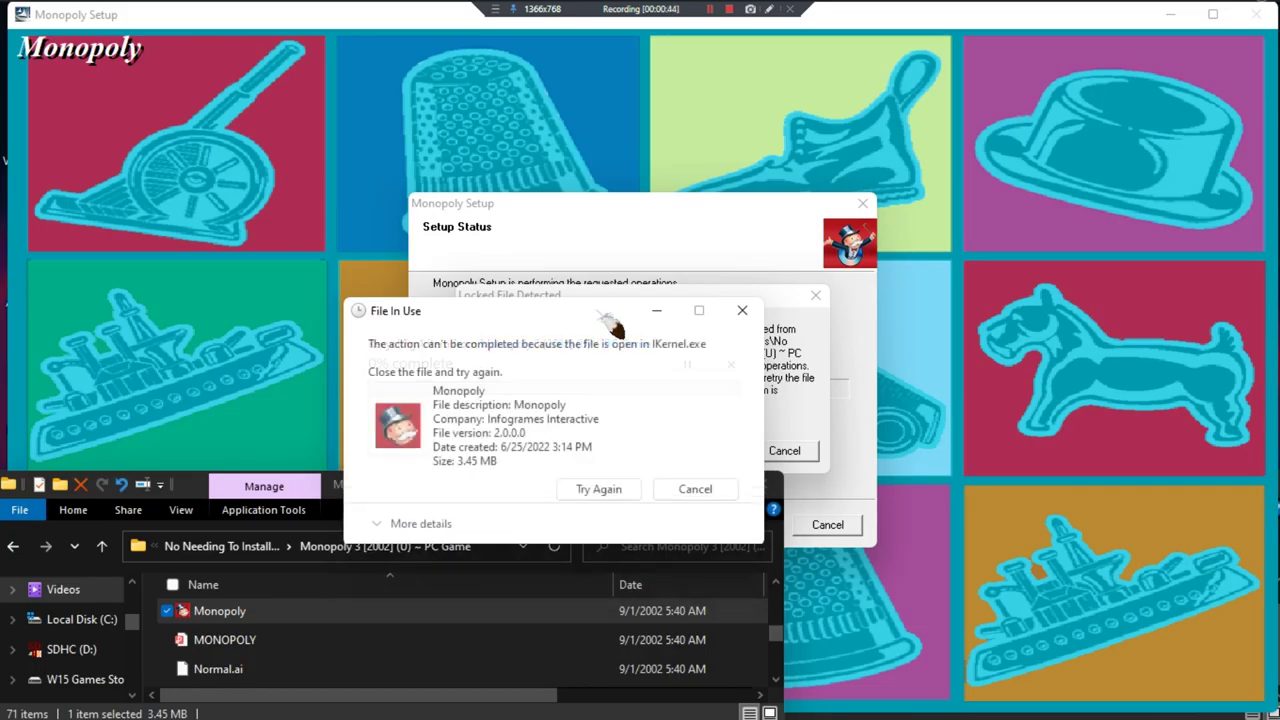
{"action": "left_click", "coordinate": [748, 308]}
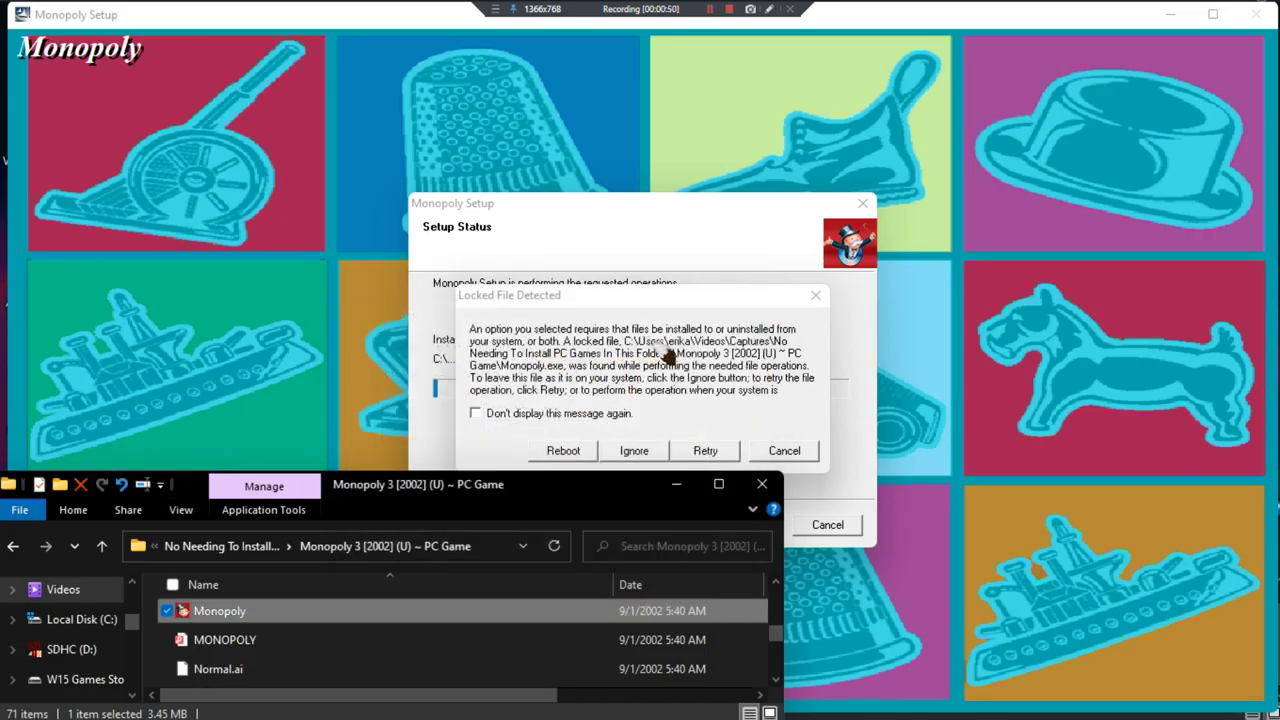
- Retry the locked Monopoly.exe file in the setup, then ignore it so the installation continues
{"action": "left_click", "coordinate": [700, 410]}
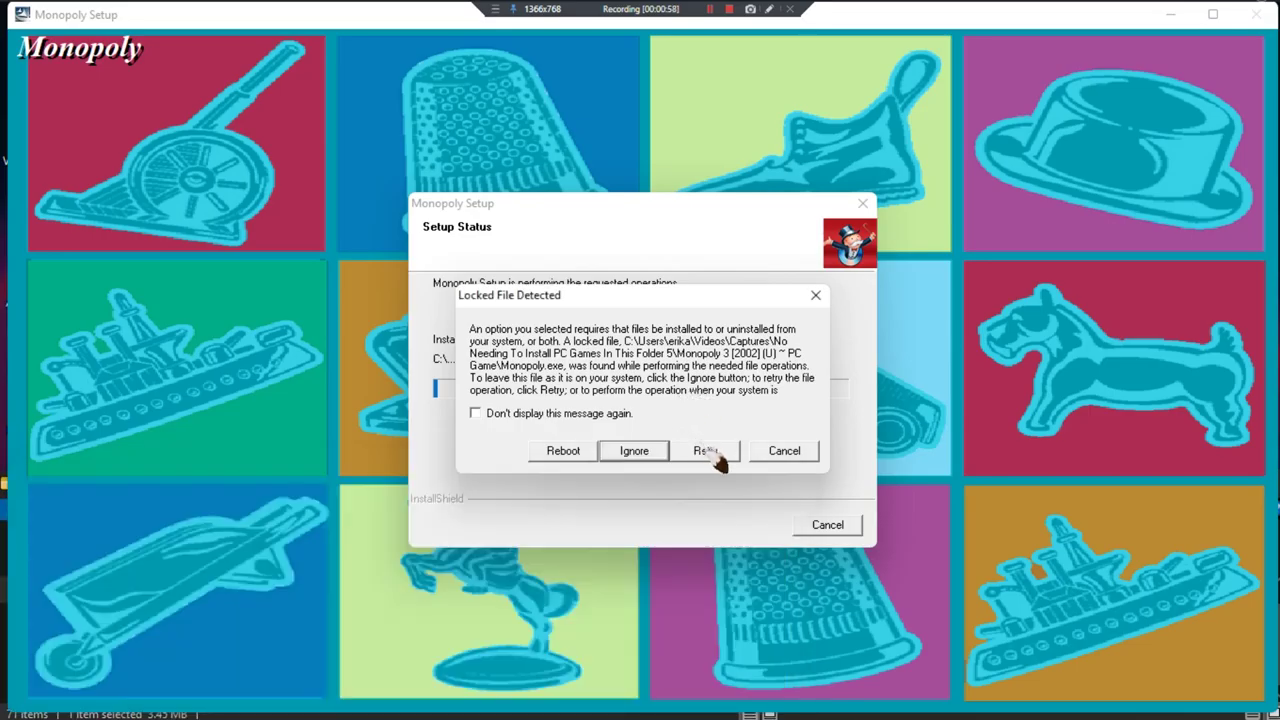
{"action": "left_click", "coordinate": [712, 452]}
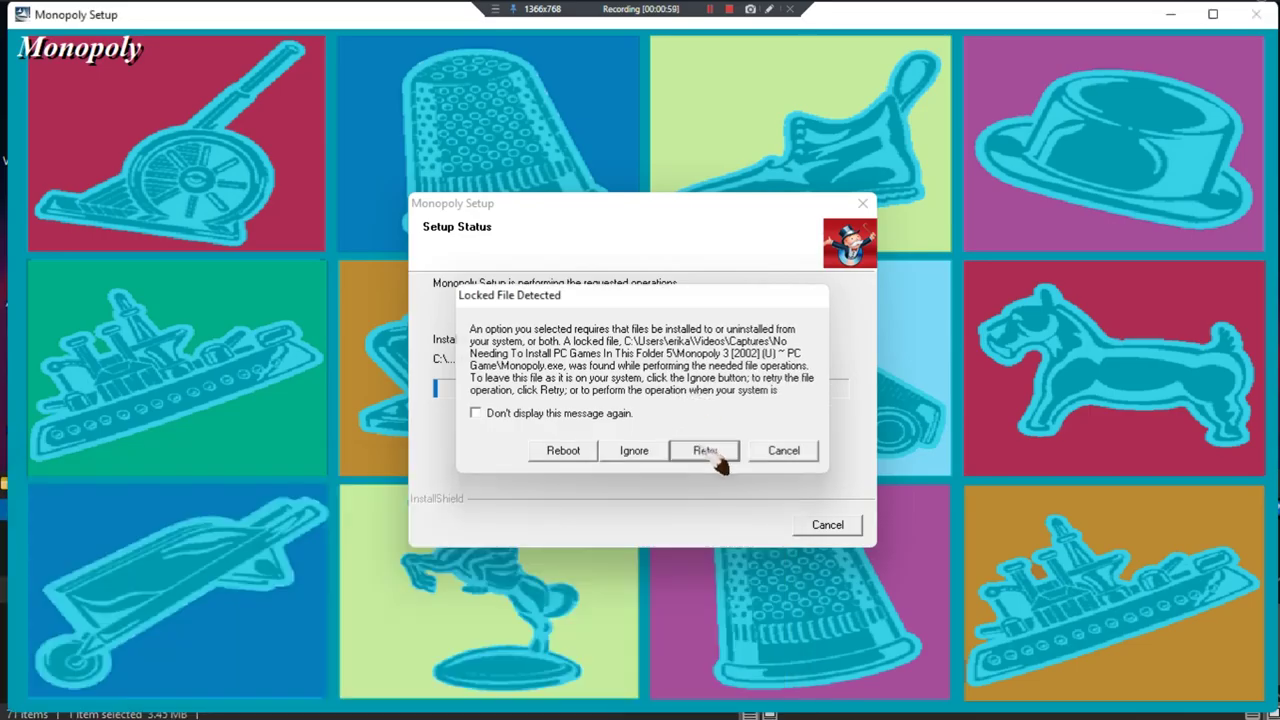
{"action": "left_click", "coordinate": [636, 454]}
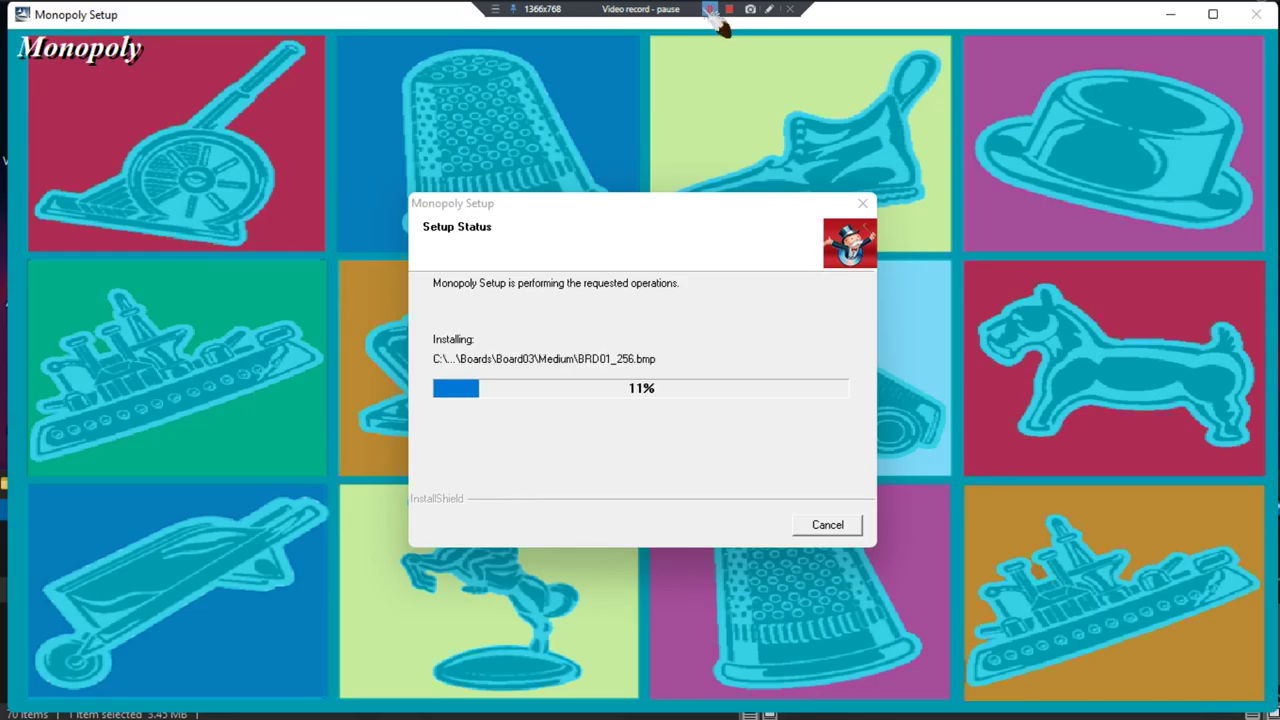
{"action": "left_click", "coordinate": [712, 12]}
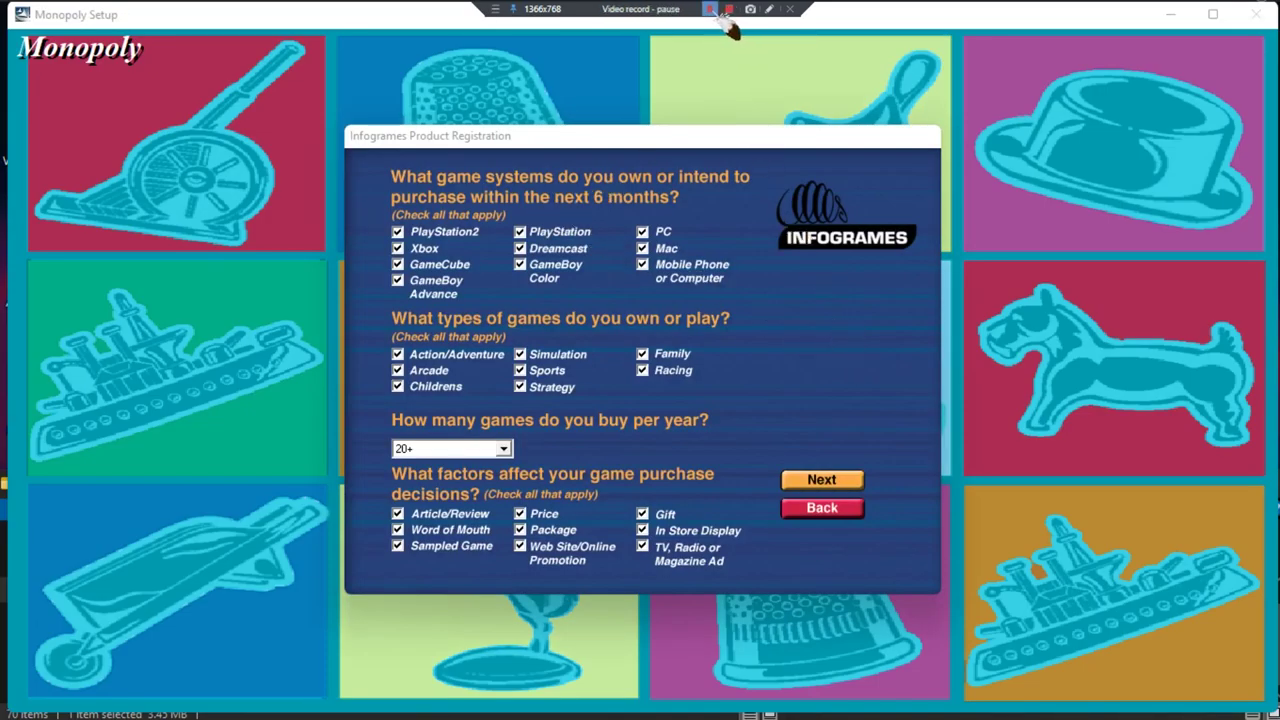
{"action": "left_click", "coordinate": [710, 10]}
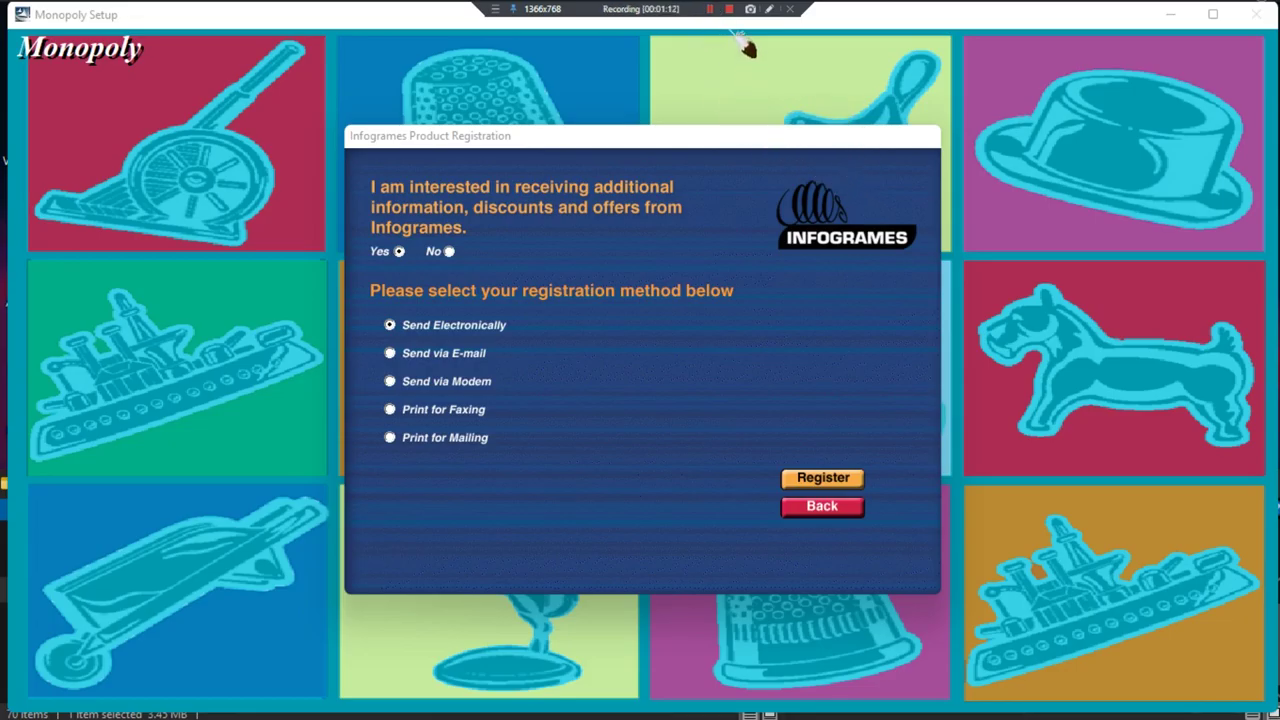
{"action": "left_click", "coordinate": [712, 10]}
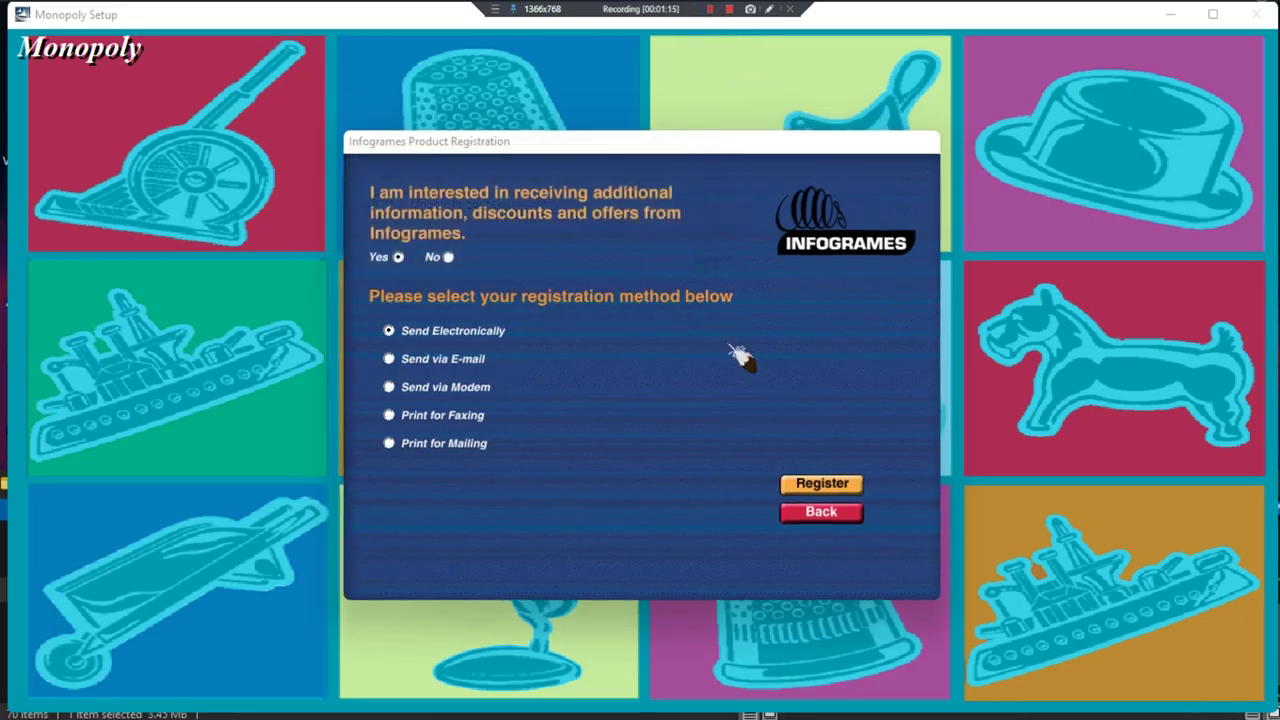
- Open the Monopoly Install Guide and read its system requirements, installation instructions and DirectX section
{"action": "double_click", "coordinate": [210, 619]}
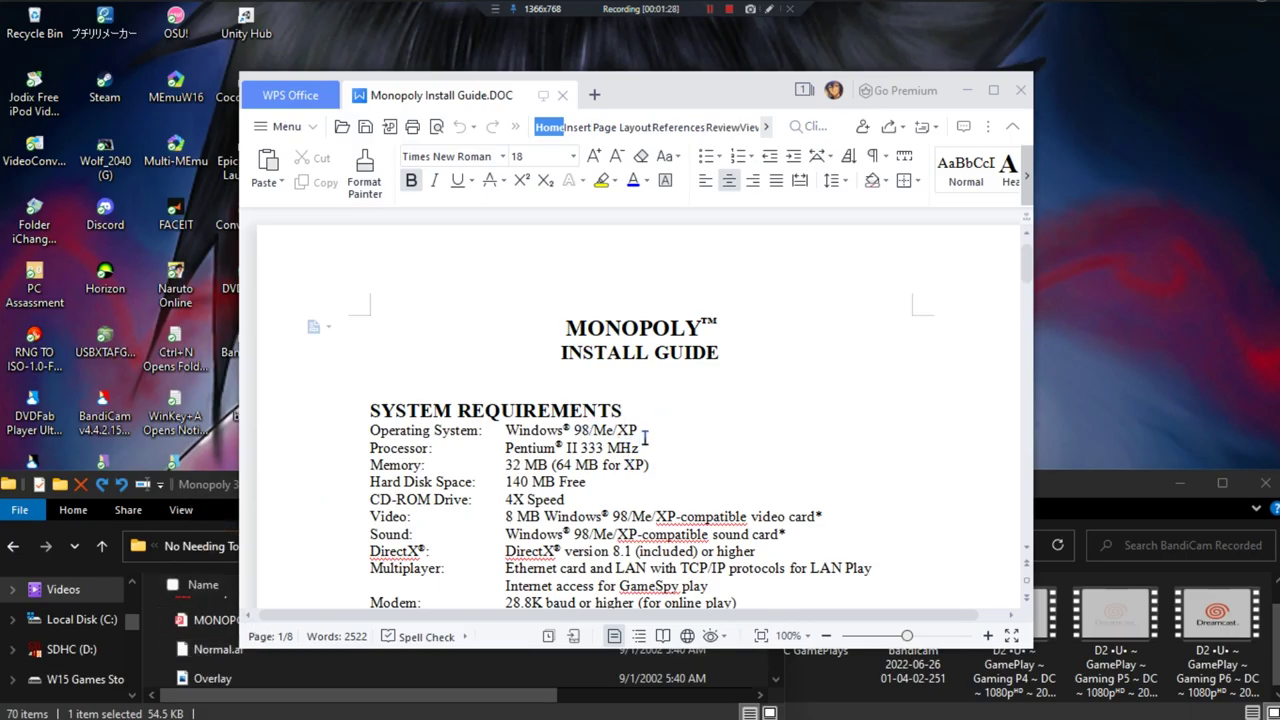
{"action": "left_click_drag", "start_coordinate": [641, 431], "coordinate": [502, 438]}
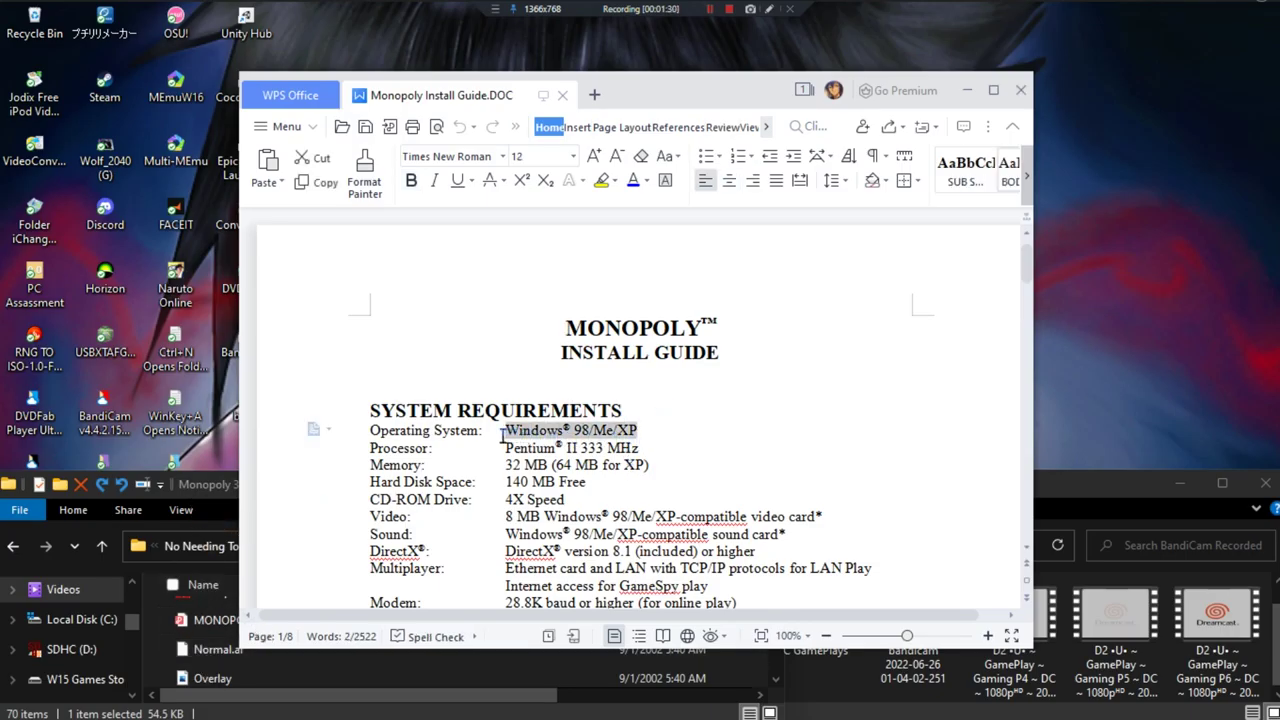
{"action": "left_click", "coordinate": [502, 438]}
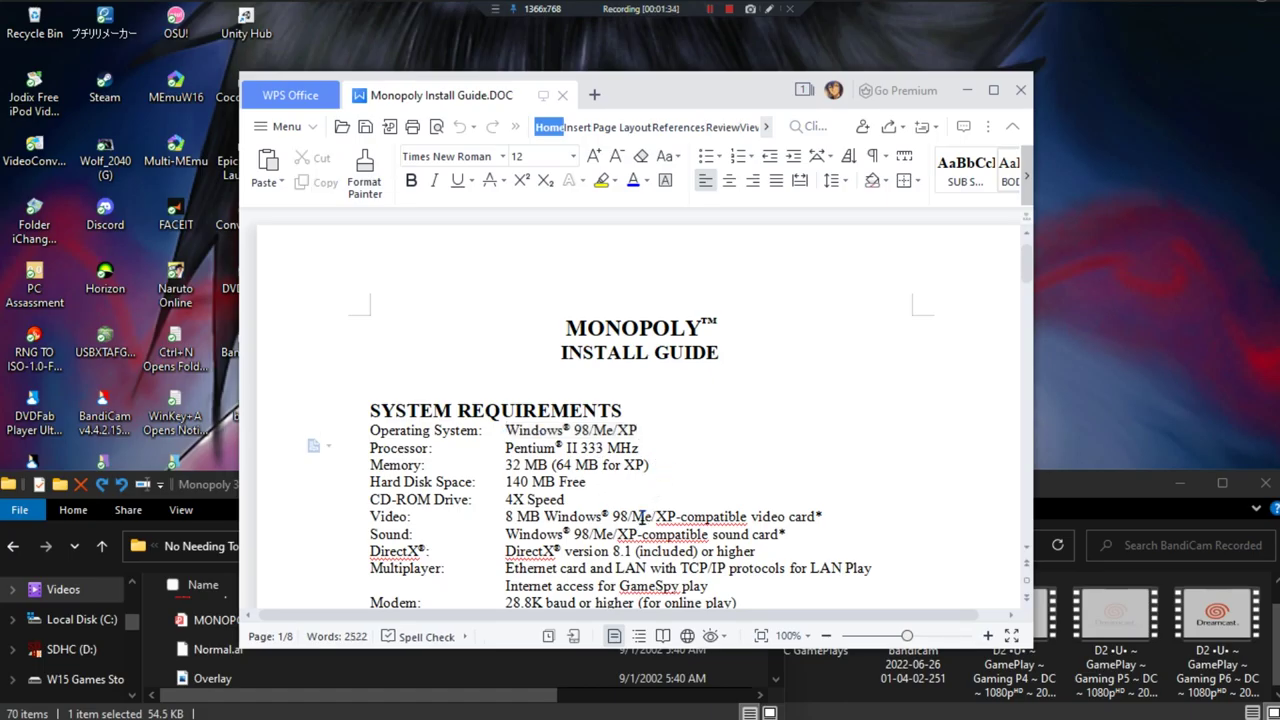
{"action": "key", "text": "End"}
{"action": "left_click_drag", "start_coordinate": [1038, 272], "coordinate": [1039, 291]}
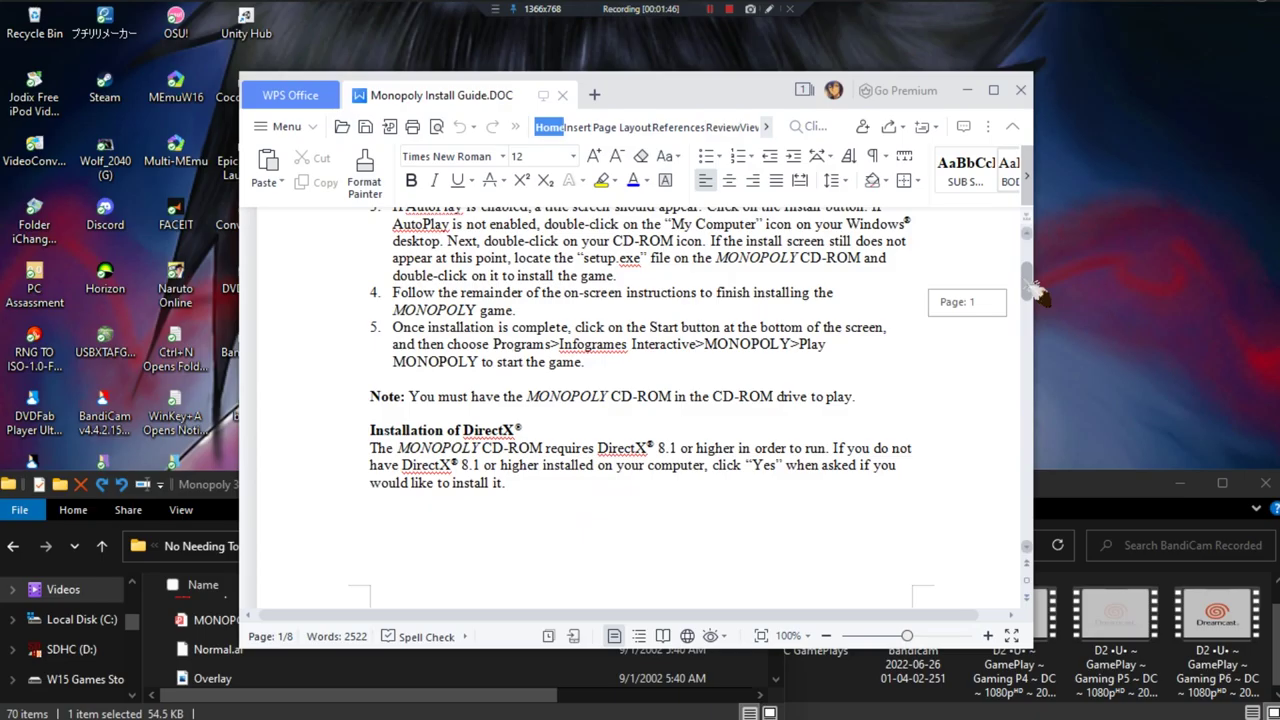
{"action": "left_click_drag", "start_coordinate": [1038, 290], "coordinate": [1038, 292]}
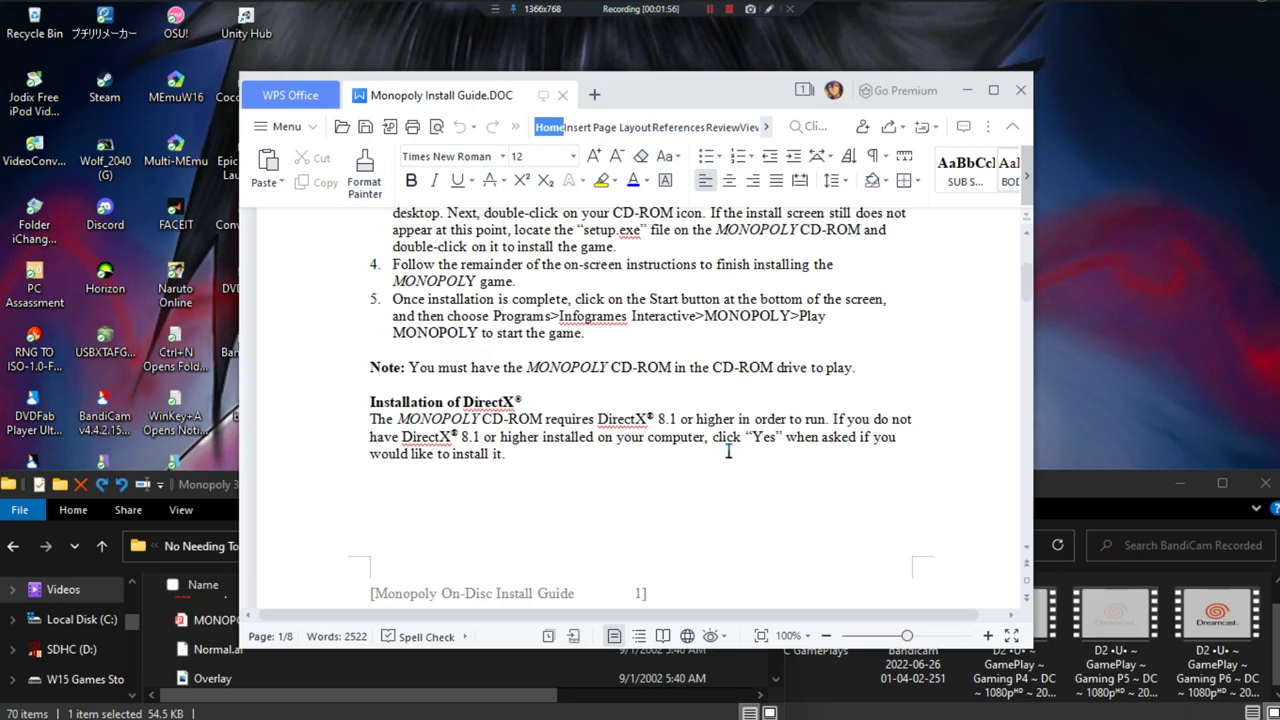
{"action": "mouse_move", "coordinate": [1027, 282]}
{"action": "left_mouse_down"}
{"action": "mouse_move", "coordinate": [1039, 305]}
{"action": "mouse_move", "coordinate": [1038, 284]}
{"action": "left_mouse_up"}
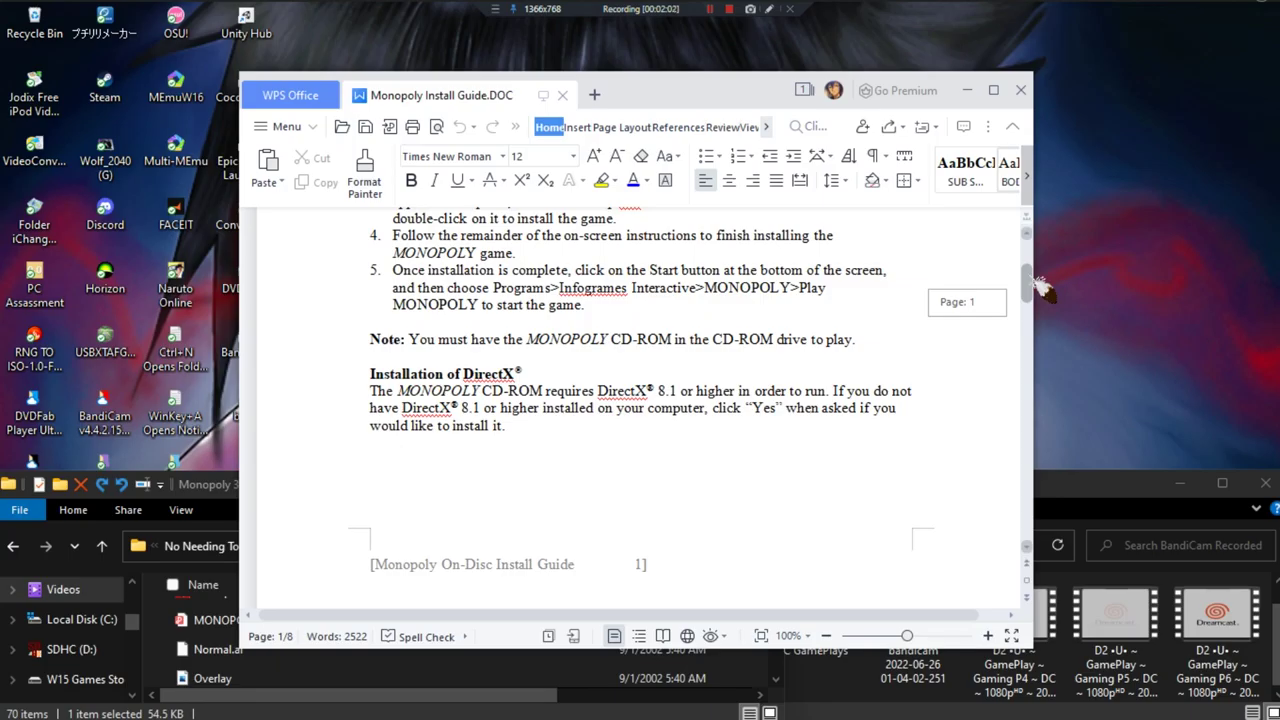
{"action": "left_click_drag", "start_coordinate": [1040, 287], "coordinate": [1043, 255]}
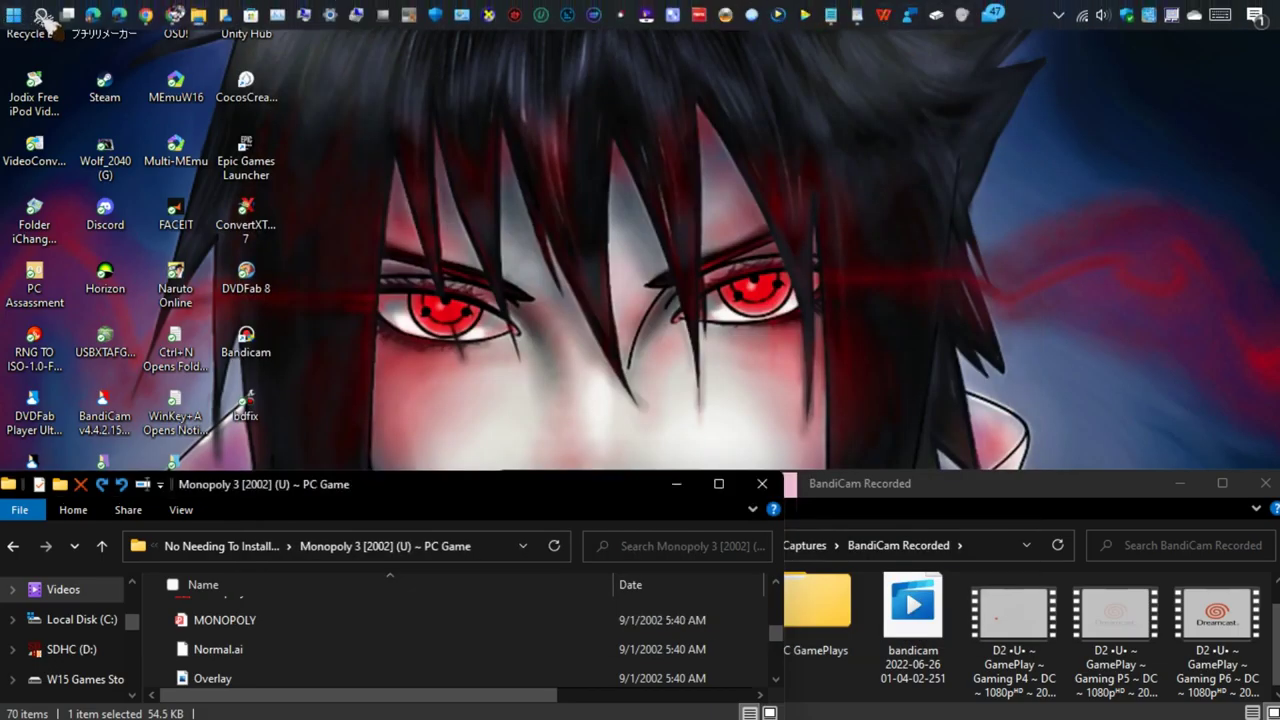
- Open Notepad and write the first line "we dont have dx8 & higher installed on this pc"
{"action": "left_click", "coordinate": [40, 14]}
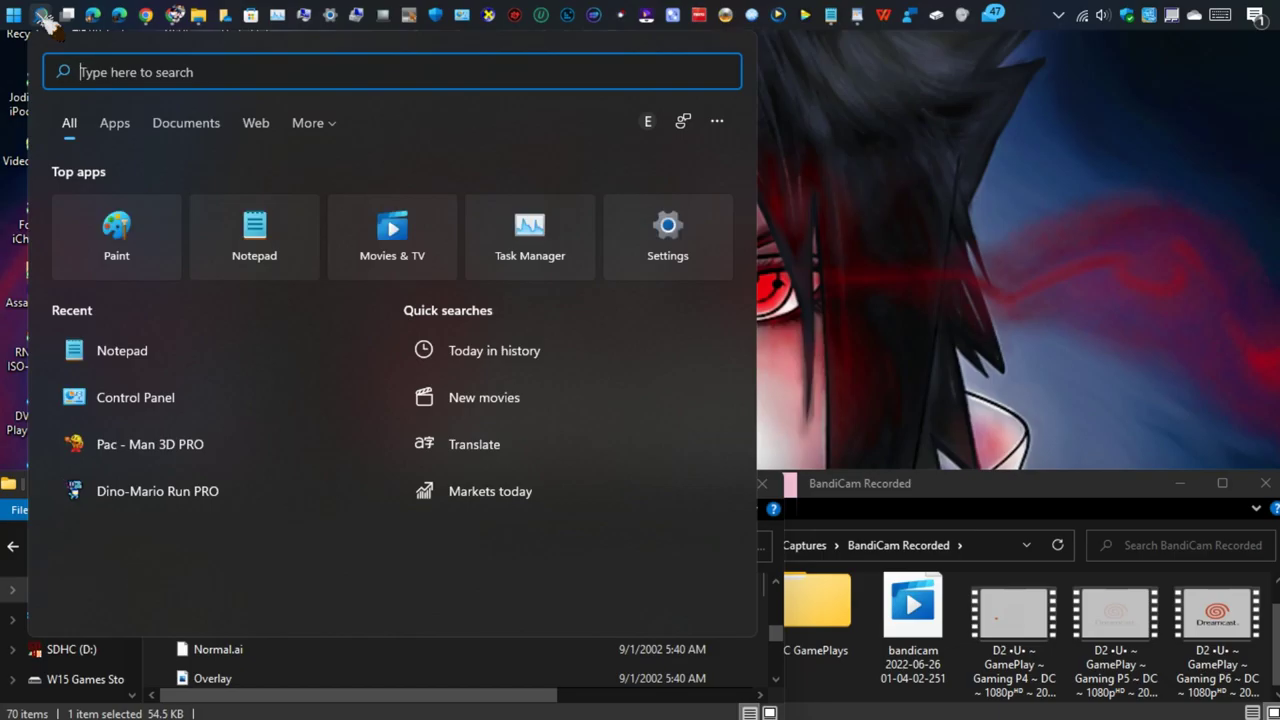
{"action": "type", "text": "Note"}
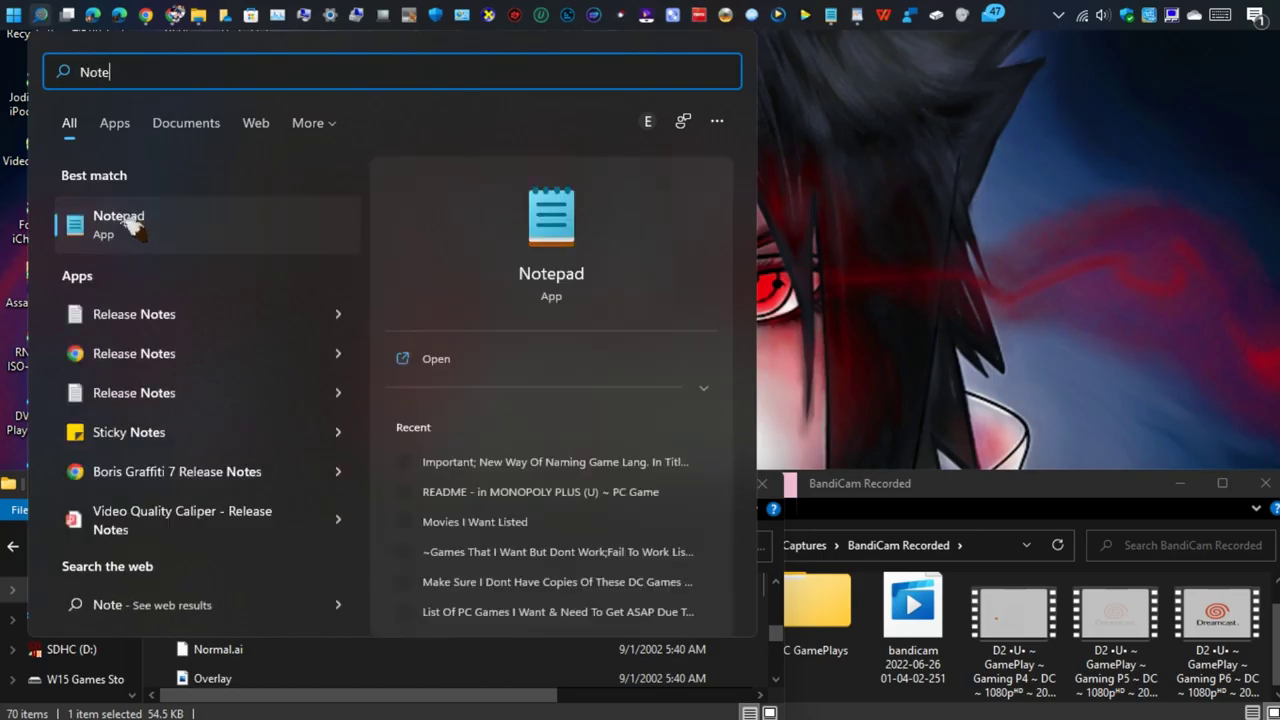
{"action": "left_click", "coordinate": [133, 228]}
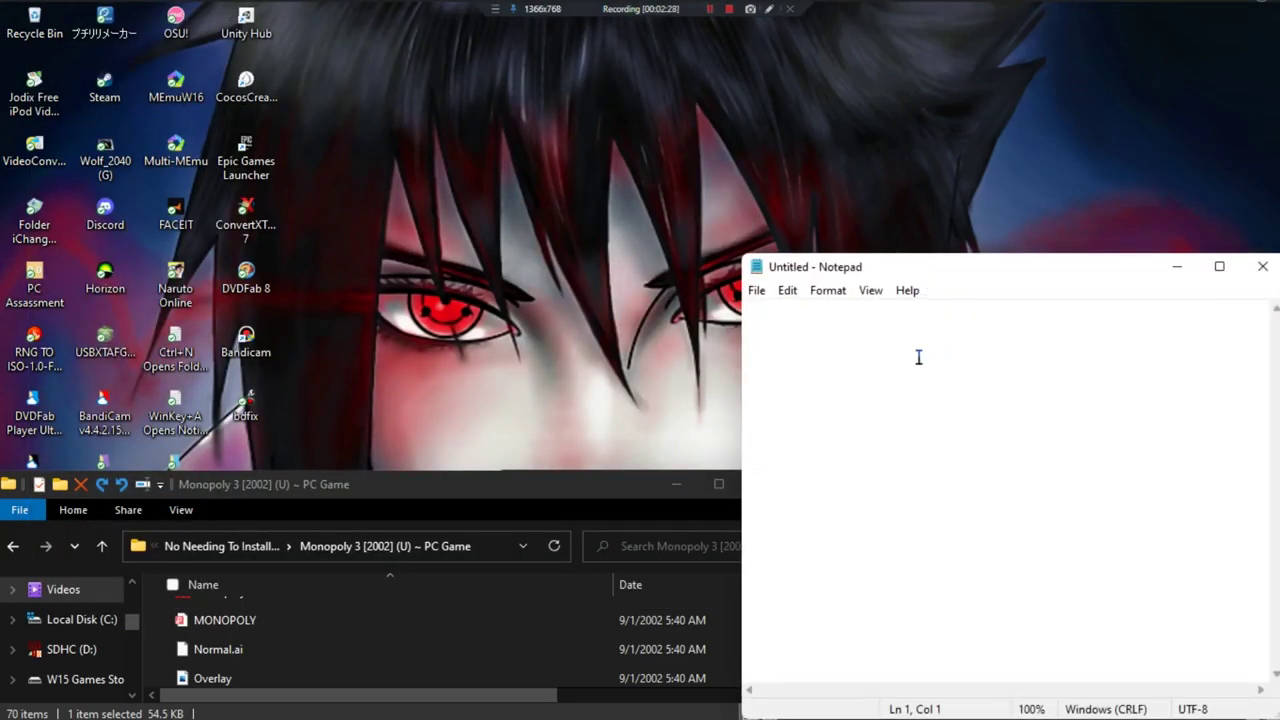
{"action": "type", "text": "we "}
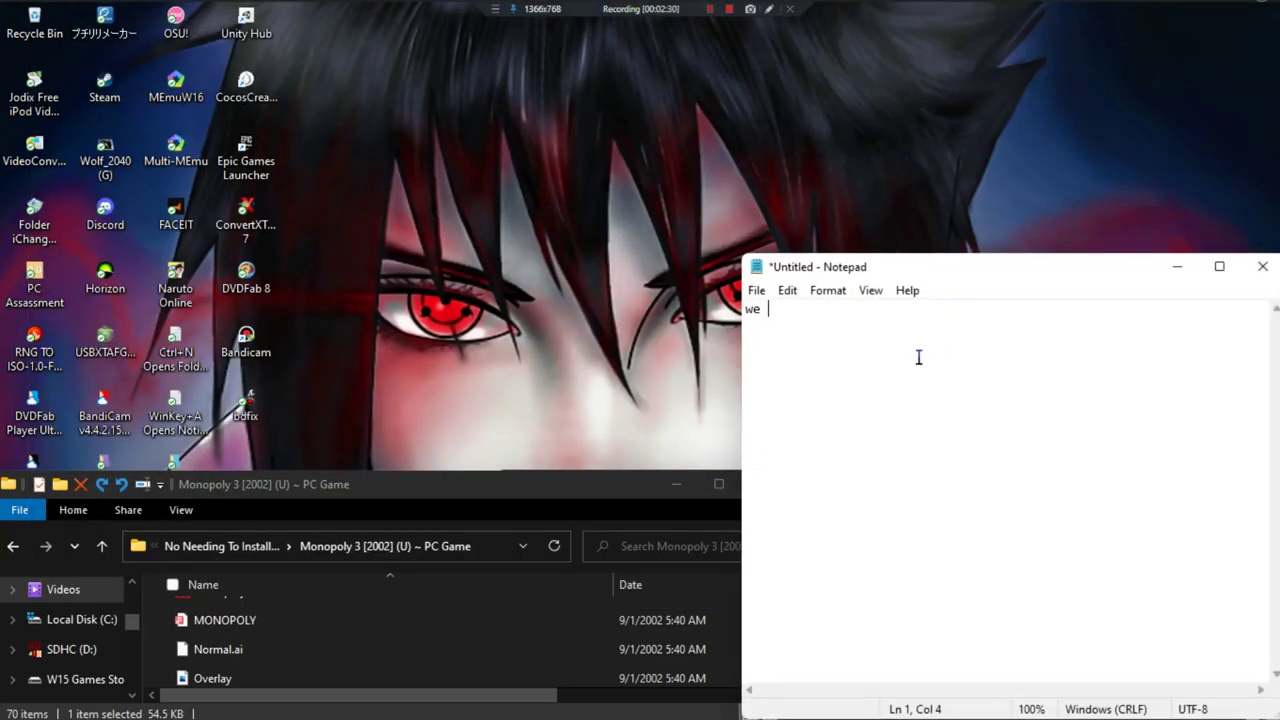
{"action": "type", "text": "dont have dx8 & h"}
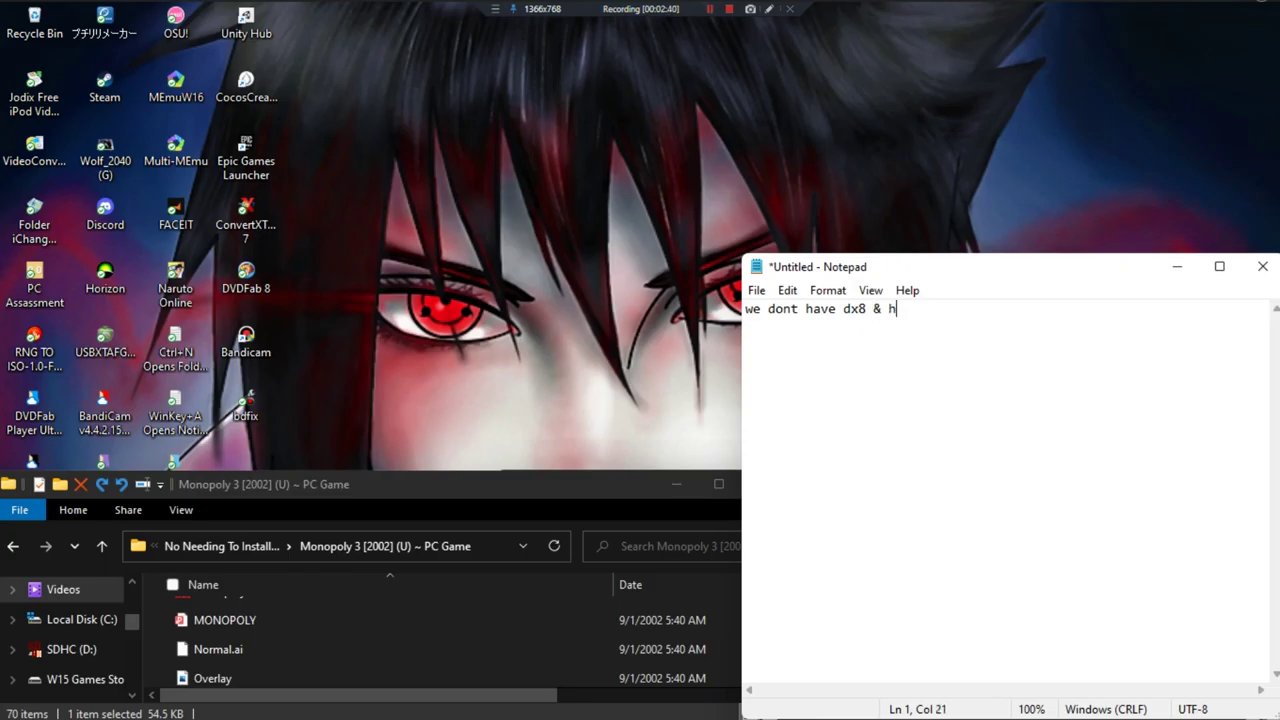
{"action": "type", "text": "igher installed o"}
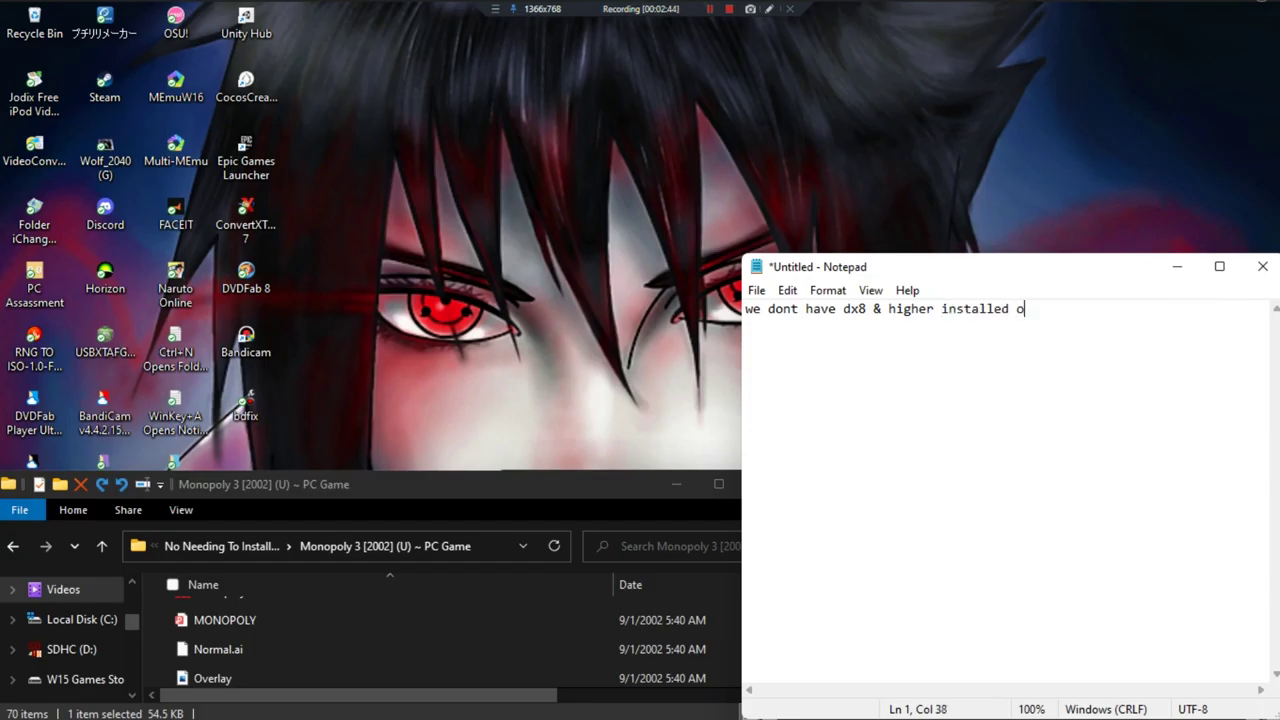
{"action": "type", "text": "n this pc"}
{"action": "key", "text": "Return"}
- Add a second line to the note reading "since w11, dx8 & higher has probs"
{"action": "type", "text": "since "}
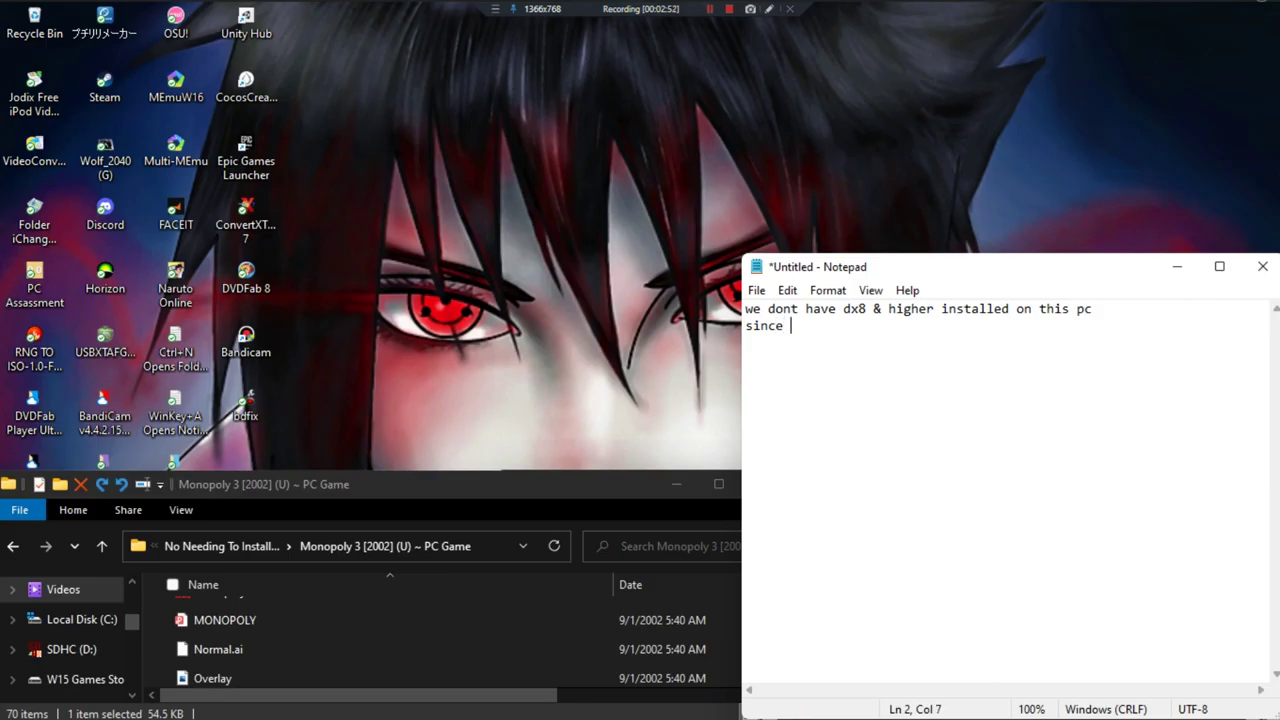
{"action": "type", "text": "w11"}
{"action": "type", "text": ", dx8 & higher has "}
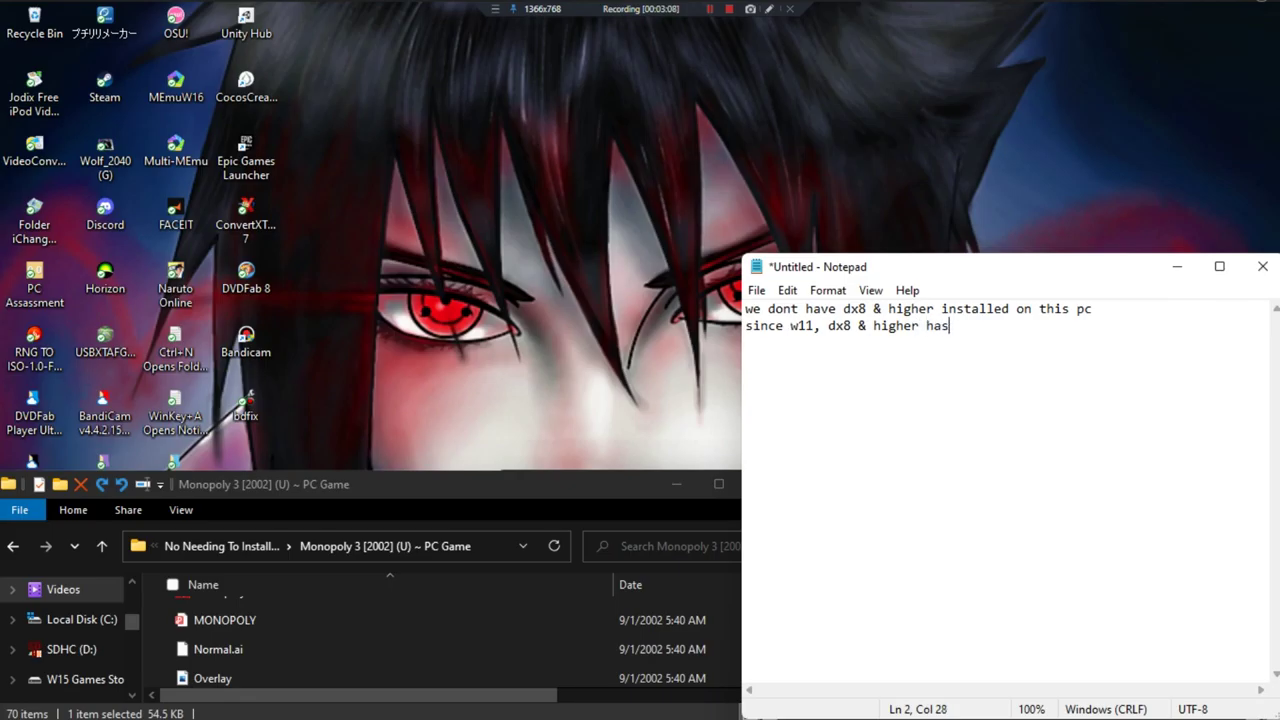
{"action": "type", "text": "probs"}
{"action": "key", "text": "Return"}
- Add a third line reading "this includes openGL has dropped from 4.3 to 4.0" and start a new line
{"action": "type", "text": "this includes"}
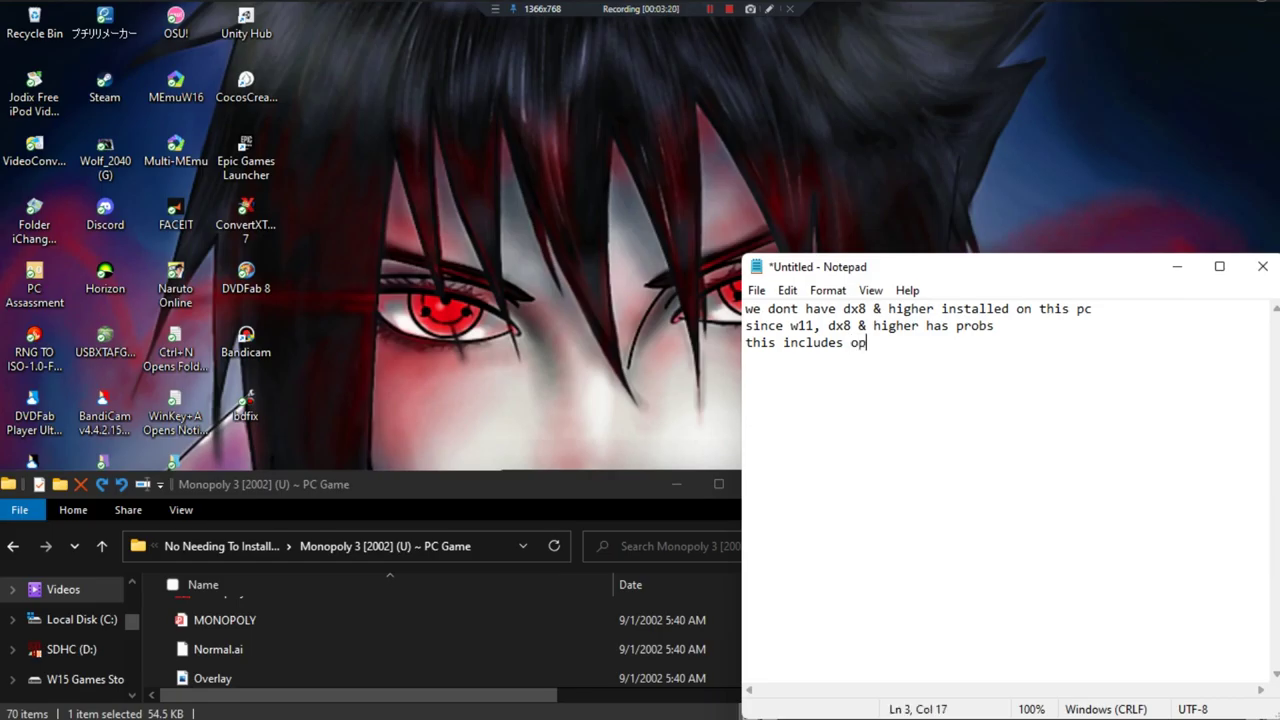
{"action": "type", "text": "openGL has"}
{"action": "key", "text": "BackSpace"}
{"action": "type", "text": "s dropped "}
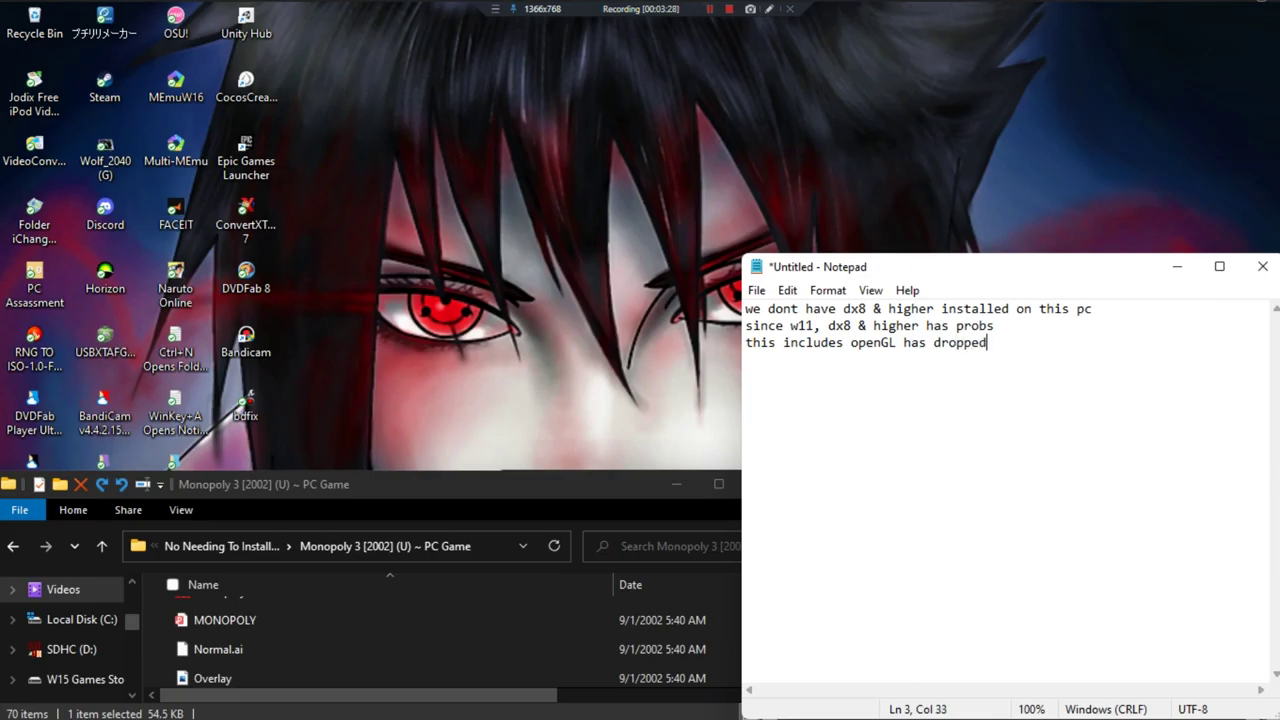
{"action": "type", "text": "from"}
{"action": "type", "text": "4.3 to 4.0"}
{"action": "key", "text": "Return"}
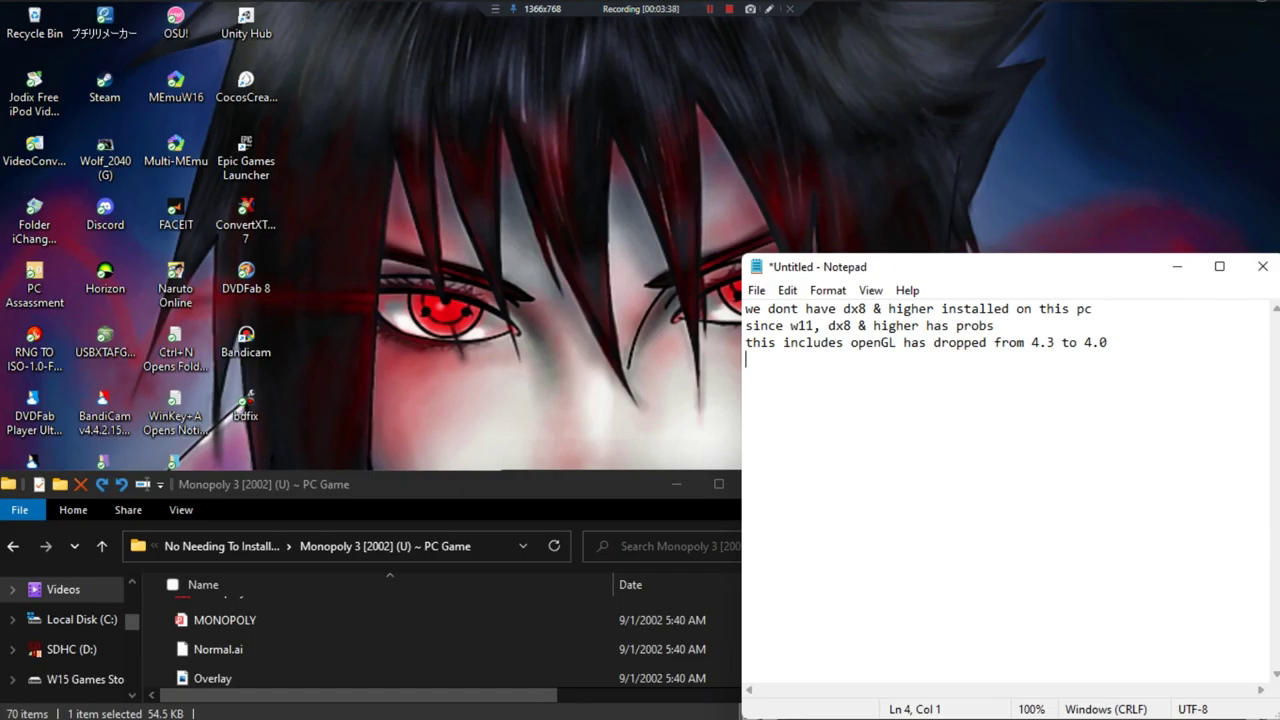
- Add a fourth line reading "any emu or game that requires opengl wont beable to run or" and start a new line
{"action": "type", "text": "any emu or game th"}
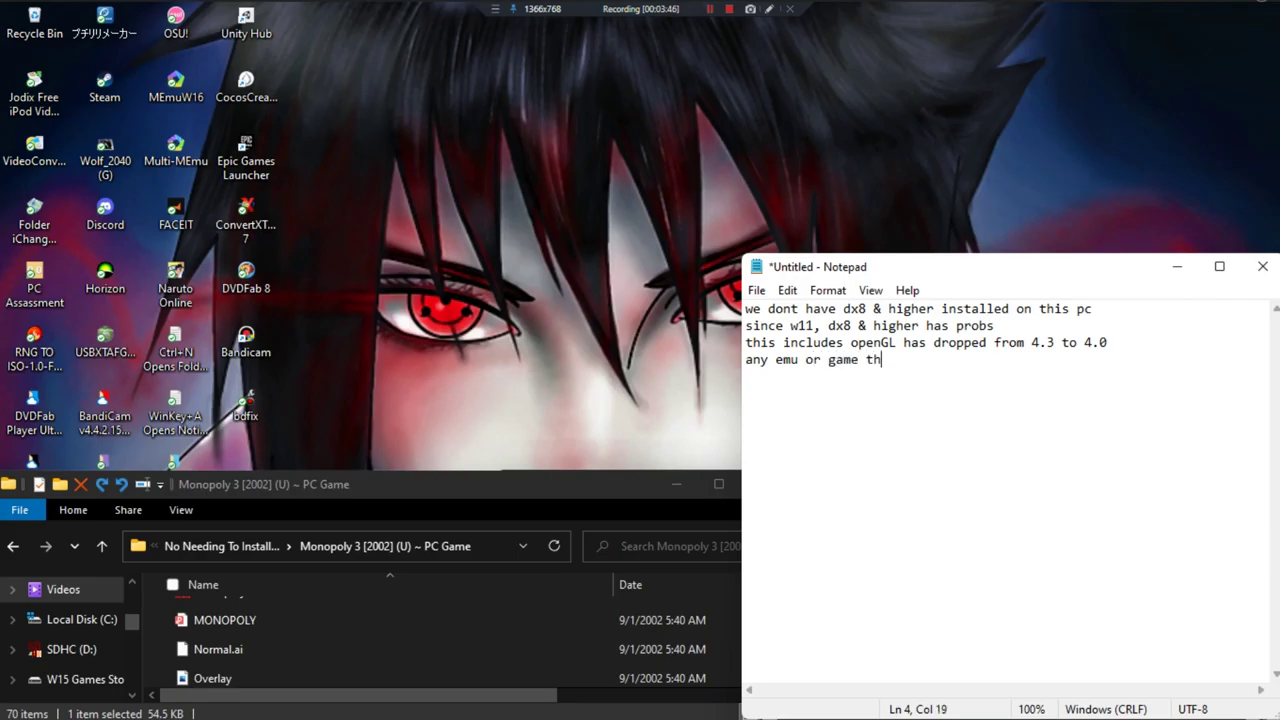
{"action": "type", "text": "at requires opengl "}
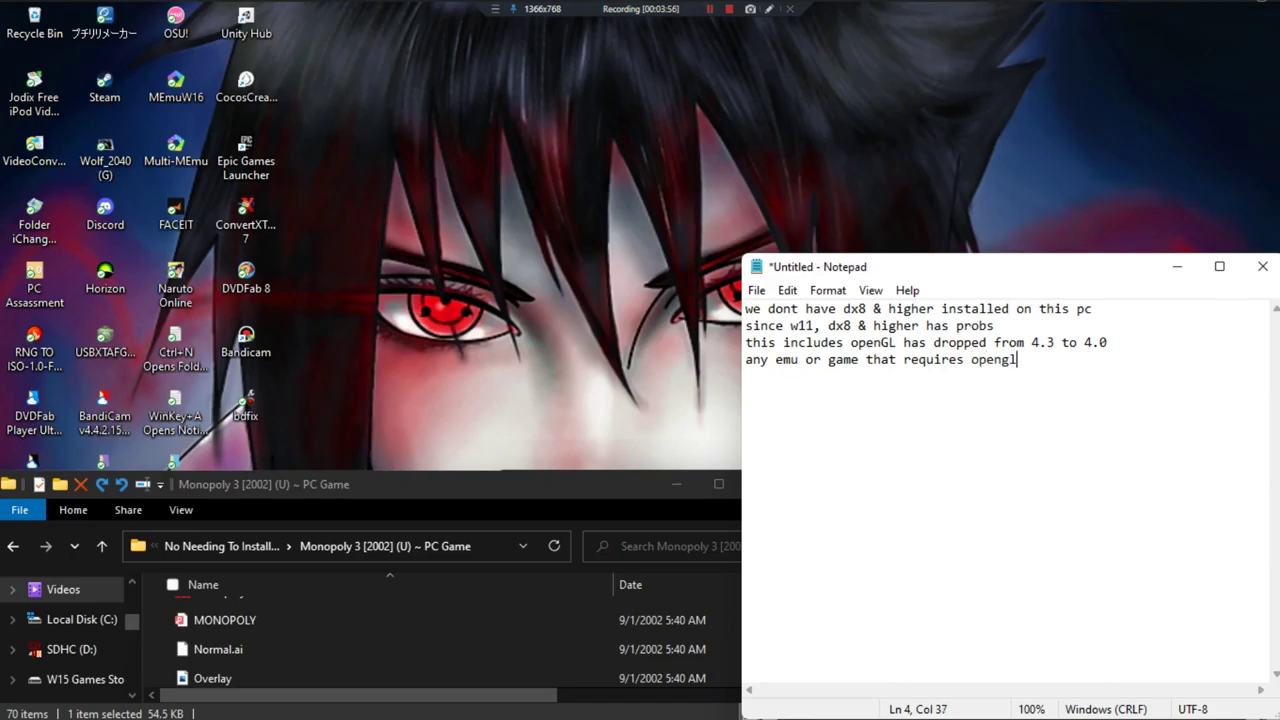
{"action": "type", "text": "wont beable to run "}
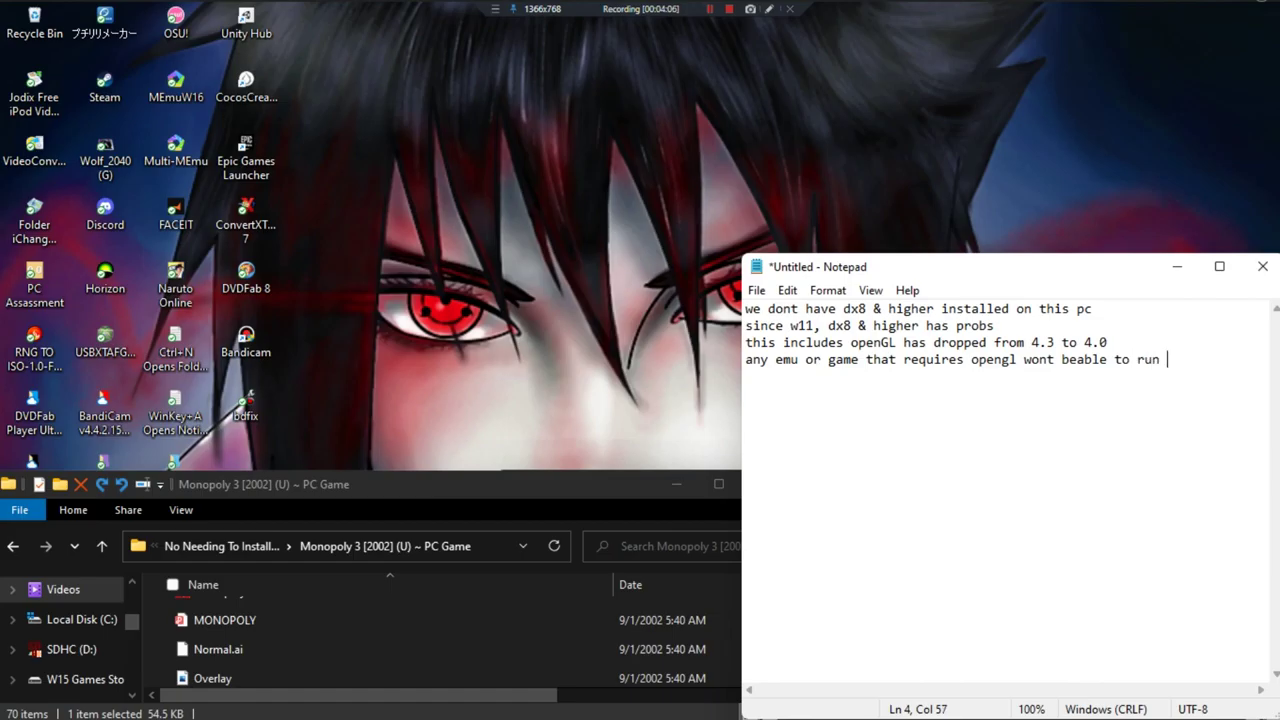
{"action": "type", "text": "or"}
{"action": "key", "text": "Return"}
- Write "may have big probs playing" as the fifth line of the note
{"action": "type", "text": "may have ma"}
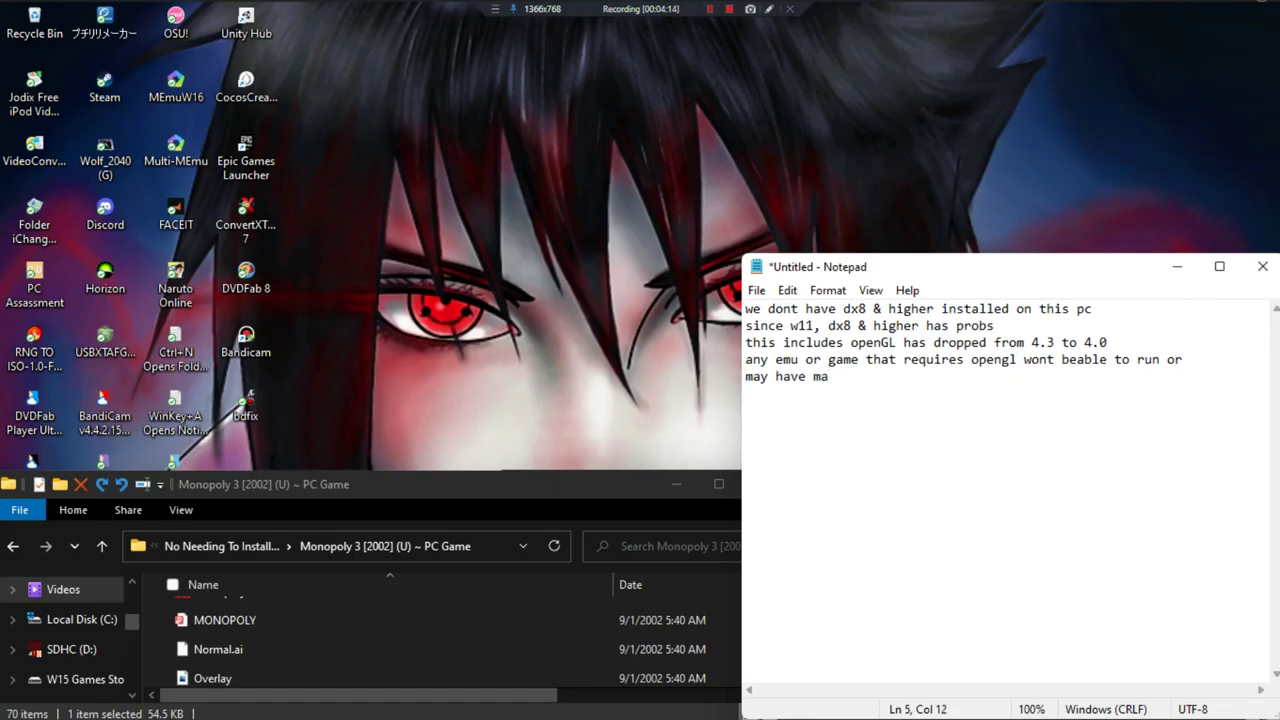
{"action": "type", "text": "iger"}
{"action": "key", "text": "BackSpace"}
{"action": "key", "text": "BackSpace"}
{"action": "key", "text": "BackSpace"}
{"action": "key", "text": "BackSpace"}
{"action": "key", "text": "BackSpace"}
{"action": "type", "text": "g"}
{"action": "type", "text": "er"}
{"action": "key", "text": "BackSpace"}
{"action": "key", "text": "BackSpace"}
{"action": "key", "text": "BackSpace"}
{"action": "key", "text": "BackSpace"}
{"action": "key", "text": "BackSpace"}
{"action": "type", "text": "big probs playing"}
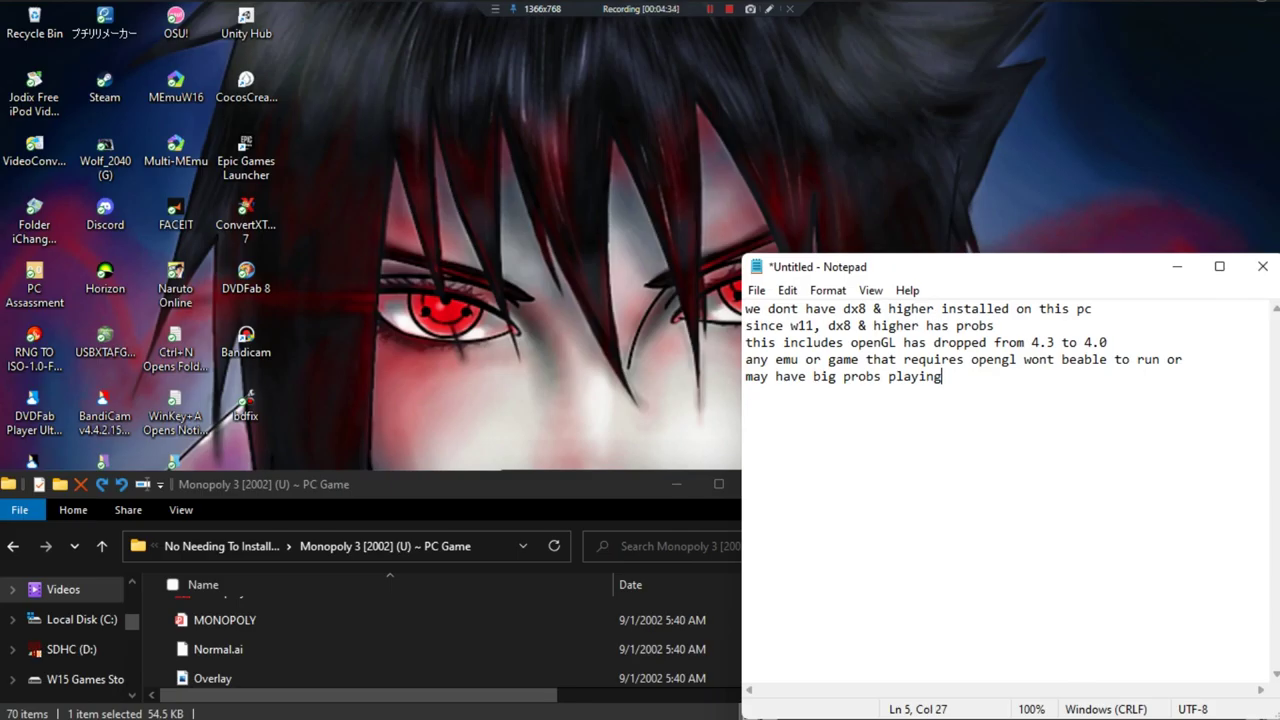
- Delete the note's text and close the unsaved note
{"action": "key", "text": "Return"}
{"action": "type", "text": "sorry"}
{"action": "key", "text": "BackSpace"}
{"action": "key", "text": "BackSpace"}
{"action": "key", "text": "BackSpace"}
{"action": "key", "text": "BackSpace"}
{"action": "key", "text": "BackSpace"}
{"action": "key", "text": "BackSpace"}
{"action": "key", "text": "BackSpace"}
{"action": "key", "text": "BackSpace"}
{"action": "key", "text": "BackSpace"}
{"action": "key", "text": "BackSpace"}
{"action": "key", "text": "BackSpace"}
{"action": "key", "text": "BackSpace"}
{"action": "key", "text": "BackSpace"}
{"action": "key", "text": "BackSpace"}
{"action": "key", "text": "BackSpace"}
{"action": "key", "text": "BackSpace"}
{"action": "key", "text": "BackSpace"}
{"action": "key", "text": "BackSpace"}
{"action": "key", "text": "BackSpace"}
{"action": "key", "text": "BackSpace"}
{"action": "key", "text": "BackSpace"}
{"action": "key", "text": "BackSpace"}
{"action": "key", "text": "BackSpace"}
{"action": "key", "text": "BackSpace"}
{"action": "key", "text": "BackSpace"}
{"action": "key", "text": "BackSpace"}
{"action": "key", "text": "BackSpace"}
{"action": "key", "text": "BackSpace"}
{"action": "key", "text": "BackSpace"}
{"action": "key", "text": "BackSpace"}
{"action": "key", "text": "BackSpace"}
{"action": "key", "text": "BackSpace"}
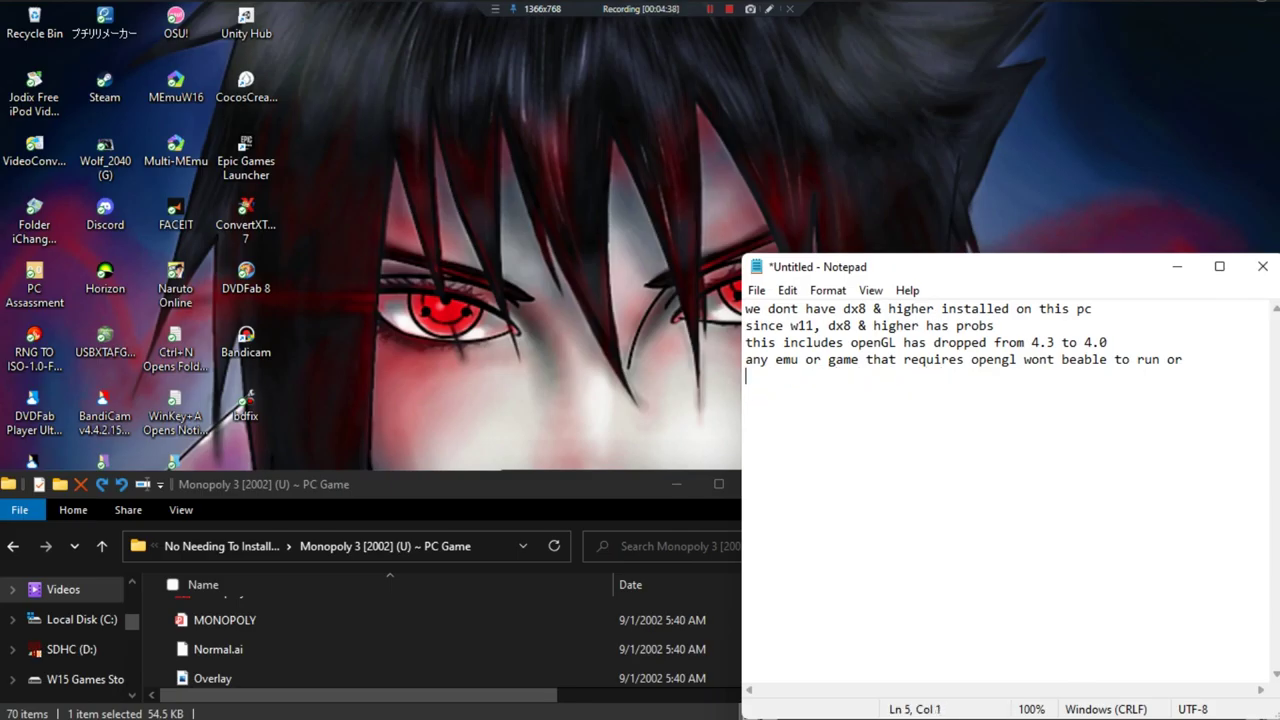
{"action": "key", "text": "BackSpace"}
{"action": "key", "text": "BackSpace"}
{"action": "key", "text": "BackSpace"}
{"action": "key", "text": "BackSpace"}
{"action": "key", "text": "BackSpace"}
{"action": "key", "text": "BackSpace"}
{"action": "key", "text": "BackSpace"}
{"action": "key", "text": "BackSpace"}
{"action": "key", "text": "BackSpace"}
{"action": "key", "text": "BackSpace"}
{"action": "key", "text": "BackSpace"}
{"action": "key", "text": "BackSpace"}
{"action": "key", "text": "BackSpace"}
{"action": "key", "text": "BackSpace"}
{"action": "key", "text": "BackSpace"}
{"action": "key", "text": "BackSpace"}
{"action": "key", "text": "BackSpace"}
{"action": "key", "text": "BackSpace"}
{"action": "key", "text": "BackSpace"}
{"action": "key", "text": "BackSpace"}
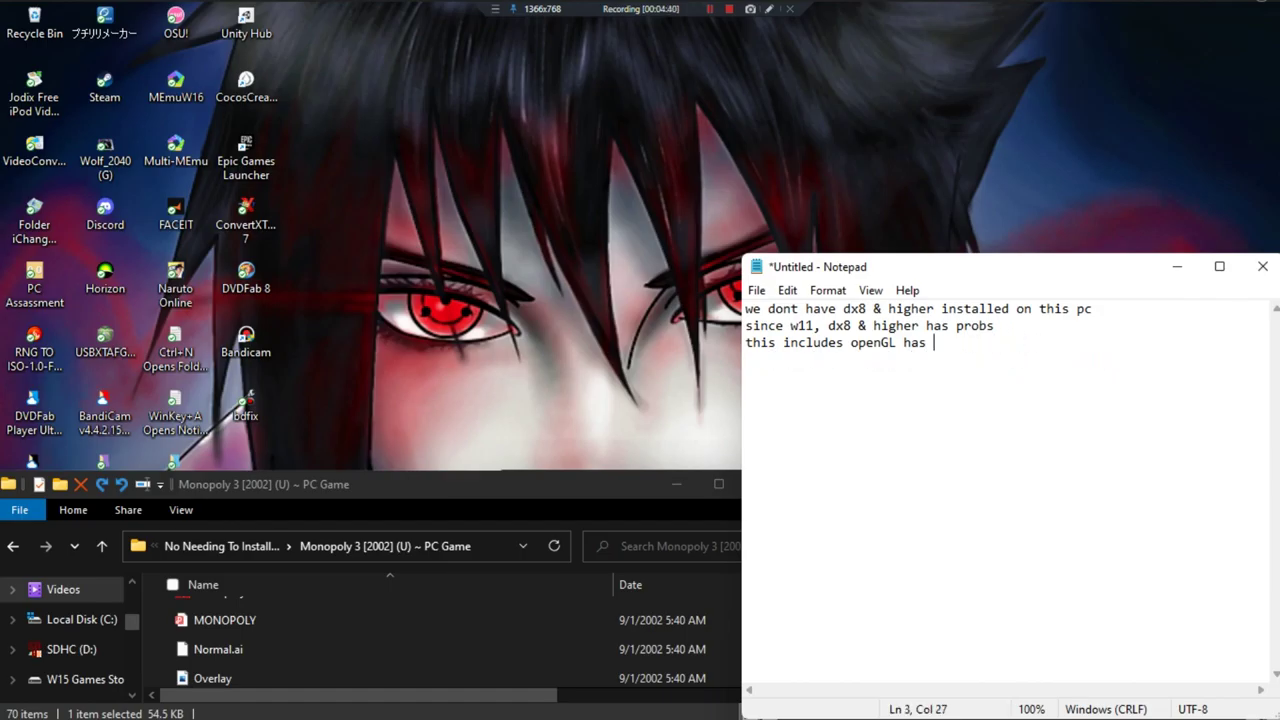
{"action": "key", "text": "BackSpace"}
{"action": "key", "text": "BackSpace"}
{"action": "key", "text": "BackSpace"}
{"action": "key", "text": "BackSpace"}
{"action": "key", "text": "BackSpace"}
{"action": "key", "text": "BackSpace"}
{"action": "key", "text": "BackSpace"}
{"action": "key", "text": "BackSpace"}
{"action": "key", "text": "BackSpace"}
{"action": "key", "text": "BackSpace"}
{"action": "key", "text": "BackSpace"}
{"action": "key", "text": "BackSpace"}
{"action": "key", "text": "BackSpace"}
{"action": "key", "text": "BackSpace"}
{"action": "key", "text": "BackSpace"}
{"action": "key", "text": "BackSpace"}
{"action": "key", "text": "BackSpace"}
{"action": "key", "text": "BackSpace"}
{"action": "key", "text": "BackSpace"}
{"action": "key", "text": "BackSpace"}
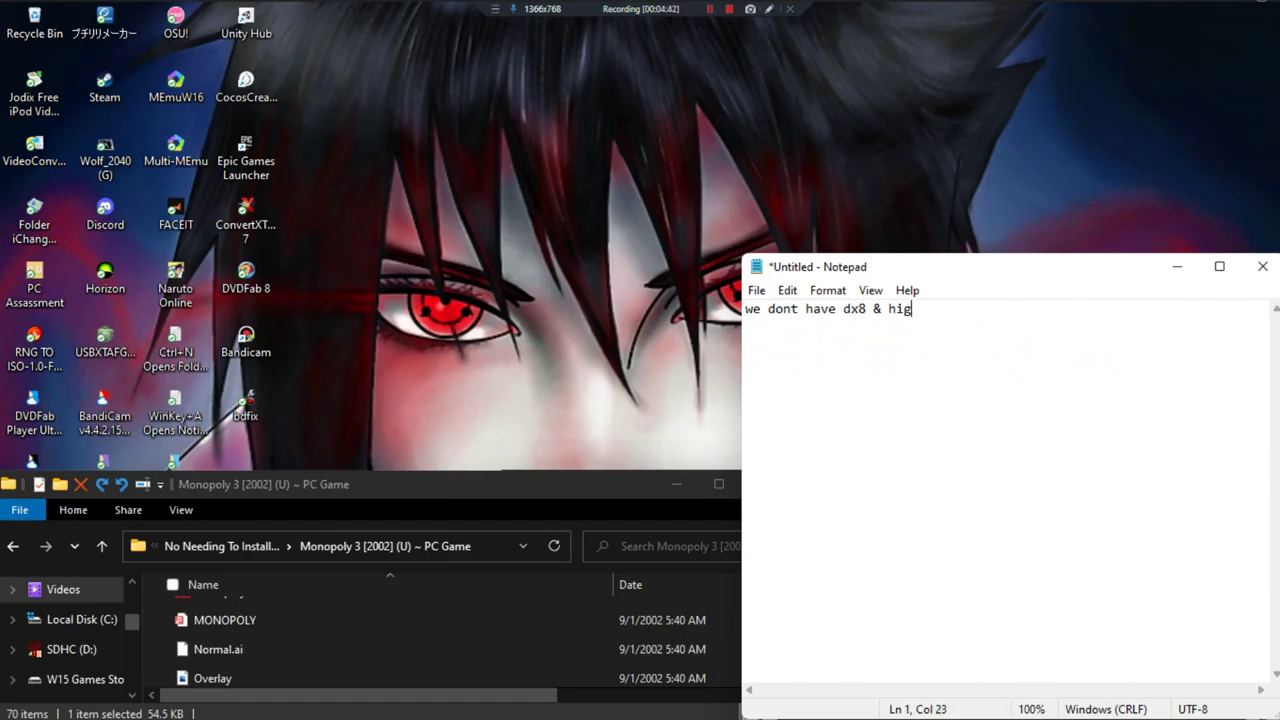
{"action": "left_click", "coordinate": [1262, 266]}
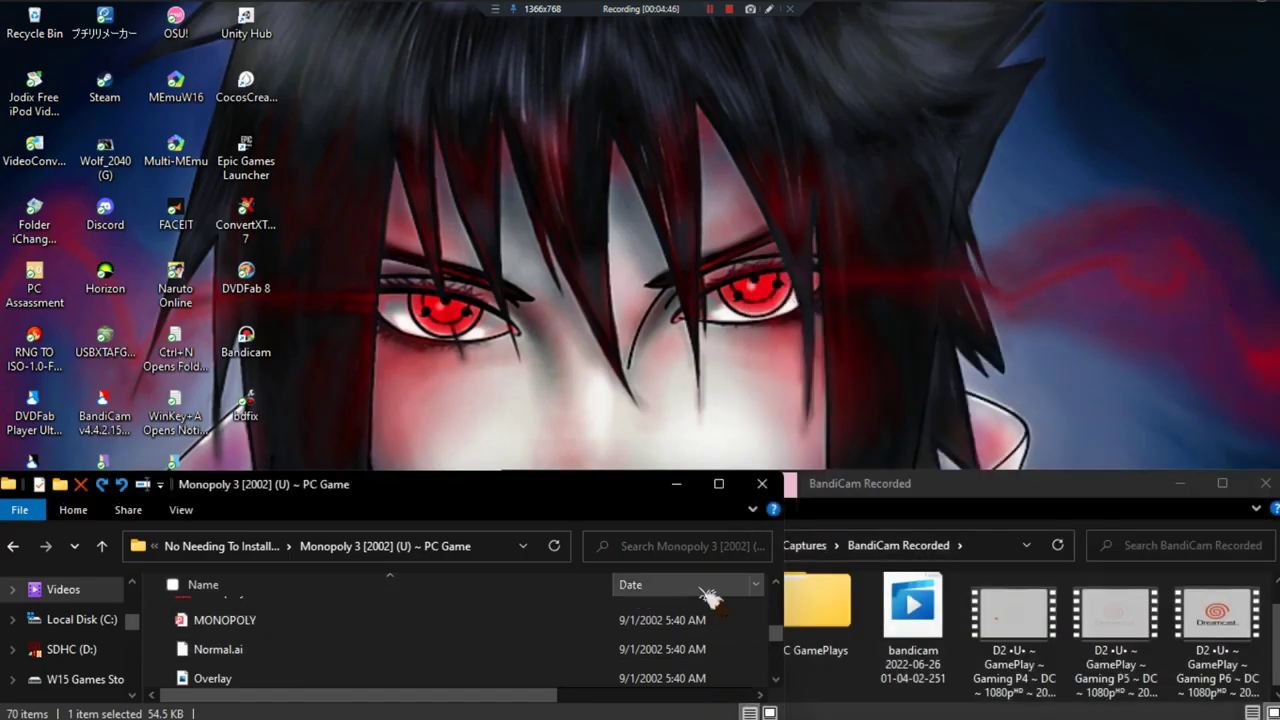
- Try to run the Monopoly application from the game folder, dismissing the compatibility warning and the CD-ROM prompt
{"action": "scroll", "coordinate": [420, 625], "scroll_direction": "up", "scroll_amount": 1}
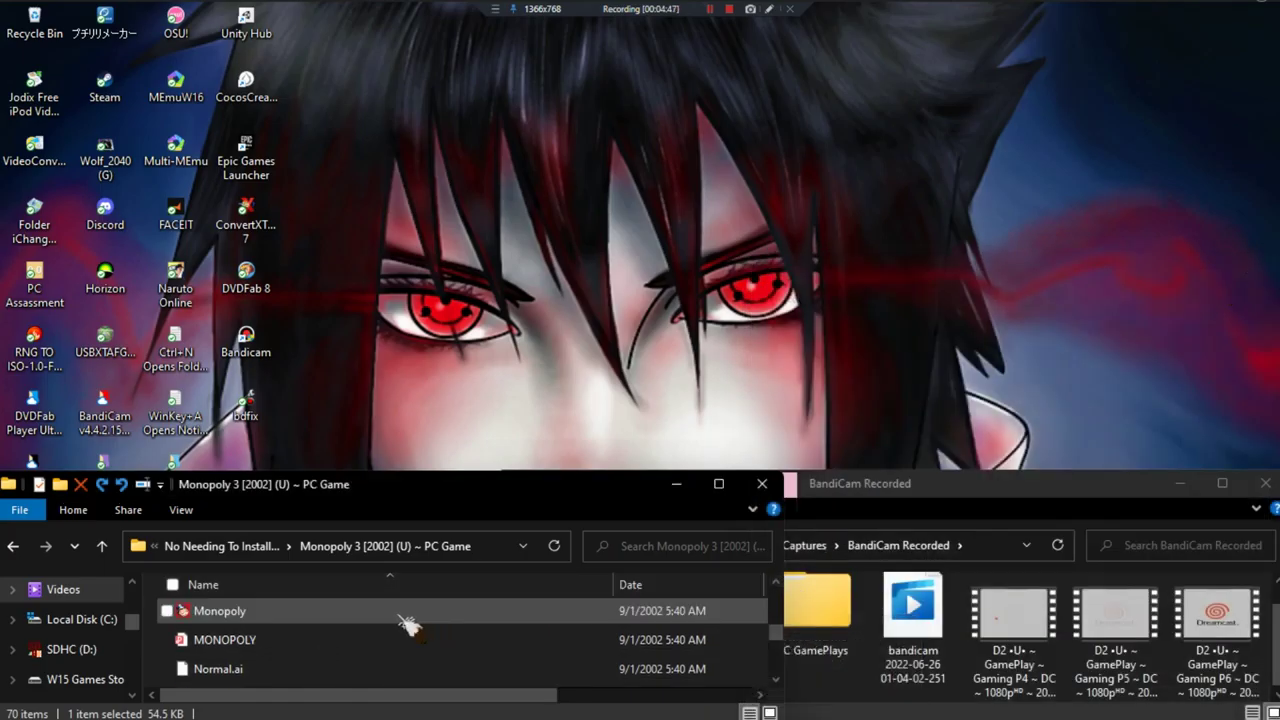
{"action": "double_click", "coordinate": [402, 612]}
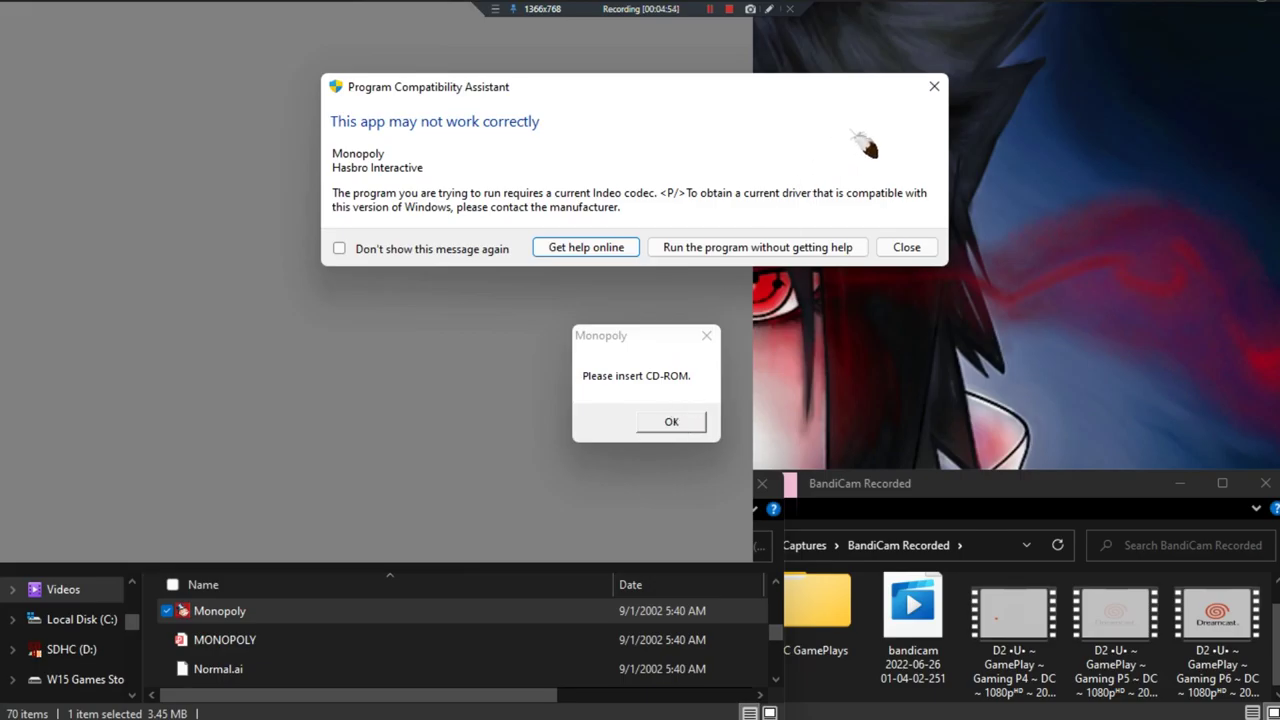
{"action": "left_click", "coordinate": [934, 87]}
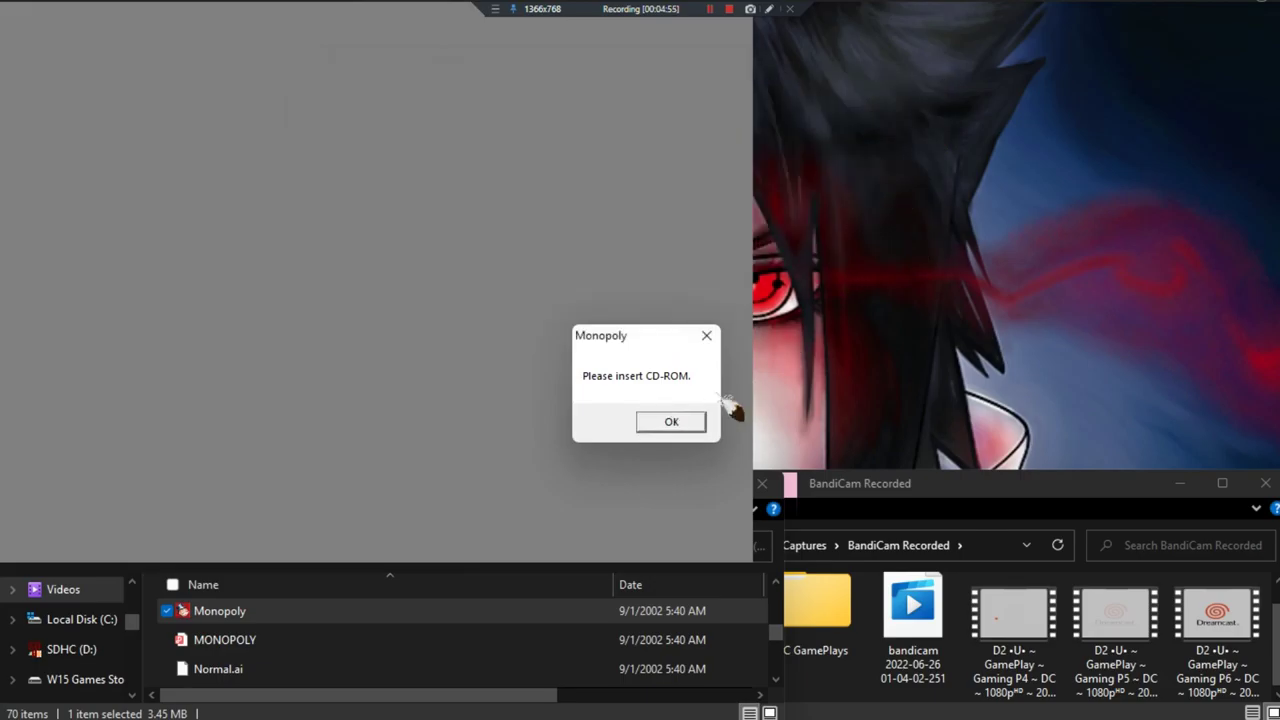
{"action": "left_click", "coordinate": [706, 336]}
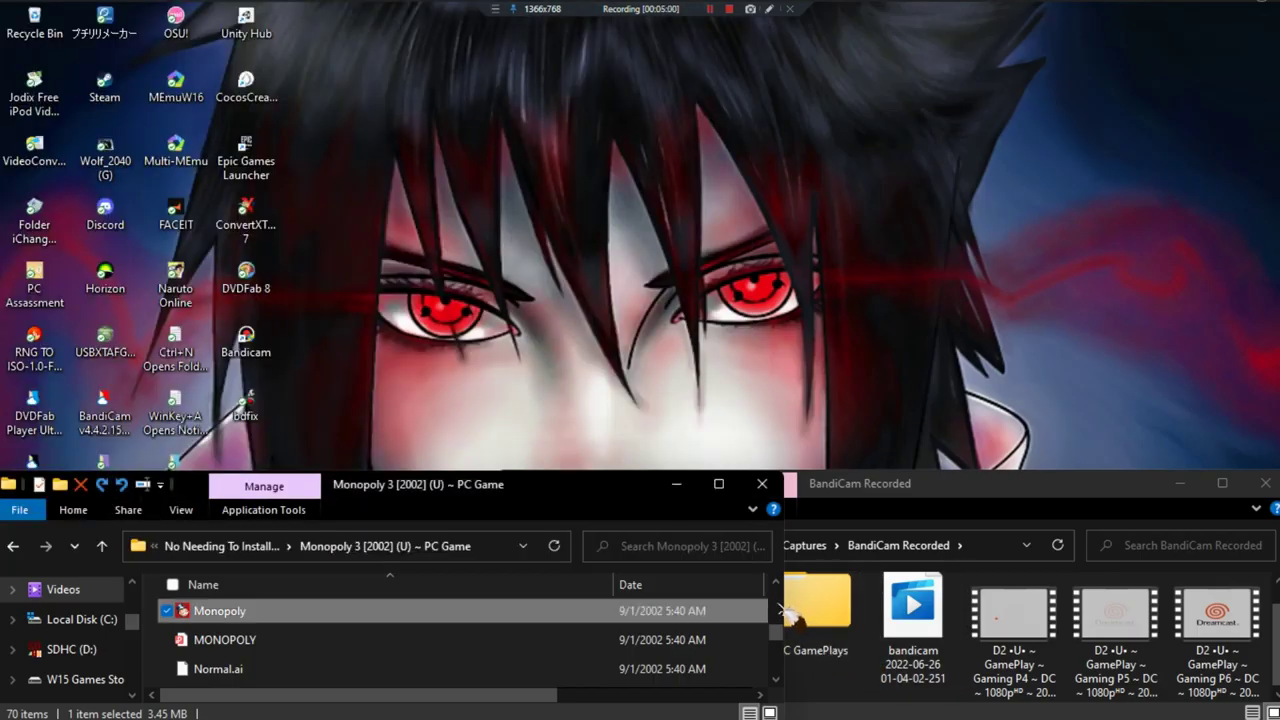
- Look through the earlier files in the Monopoly 3 [2002] game folder
{"action": "scroll", "coordinate": [788, 612], "scroll_direction": "up", "scroll_amount": 1}
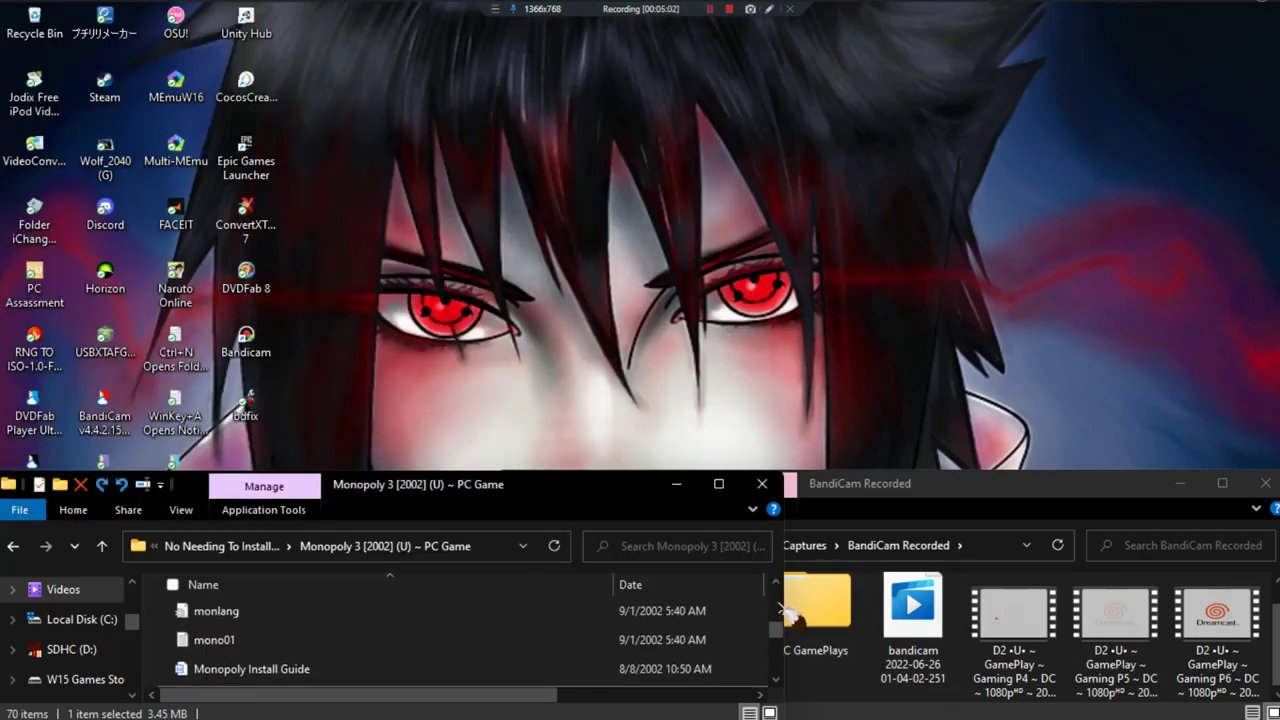
{"action": "scroll", "coordinate": [783, 612], "scroll_direction": "up", "scroll_amount": 1}
{"action": "scroll", "coordinate": [785, 612], "scroll_direction": "up", "scroll_amount": 5}
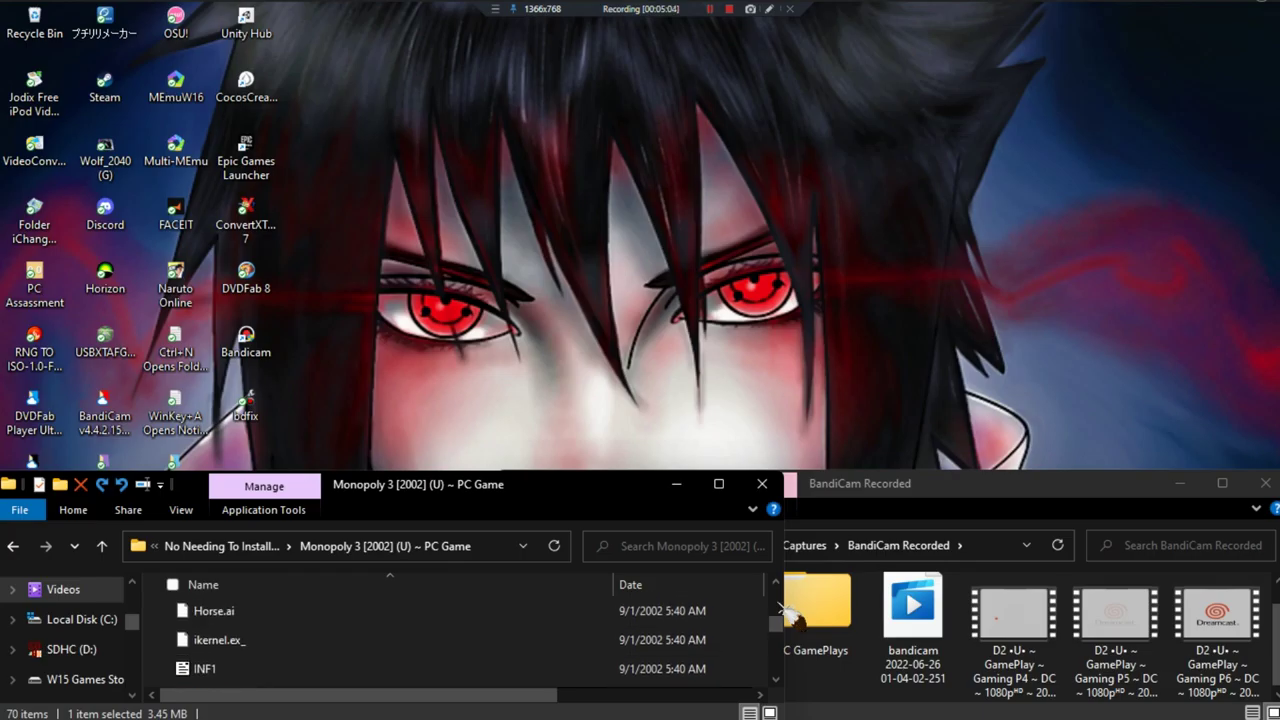